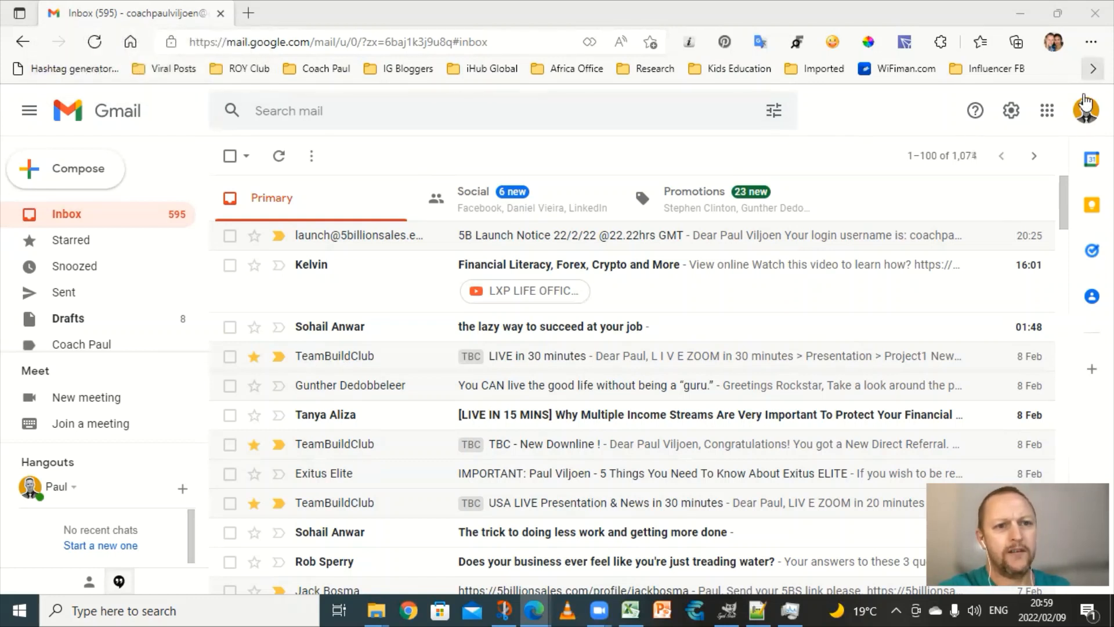
# Step: From the account panel, add another account and create one For myself, opening the sign-up form
pyautogui.click(1085, 113)
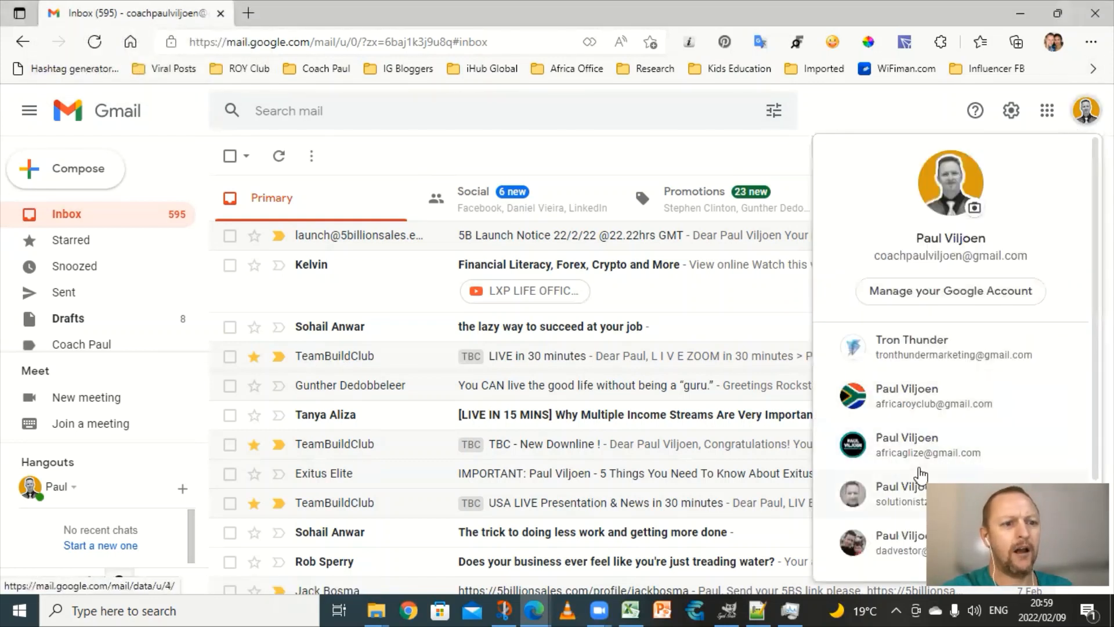
pyautogui.scroll(-2, 928, 377)
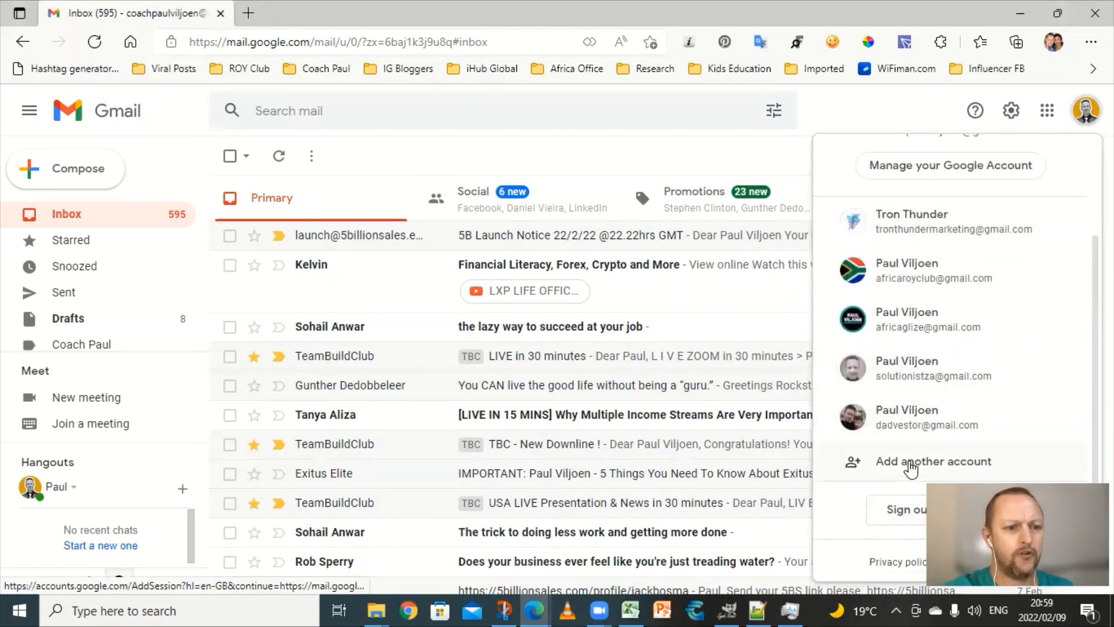
pyautogui.click(908, 462)
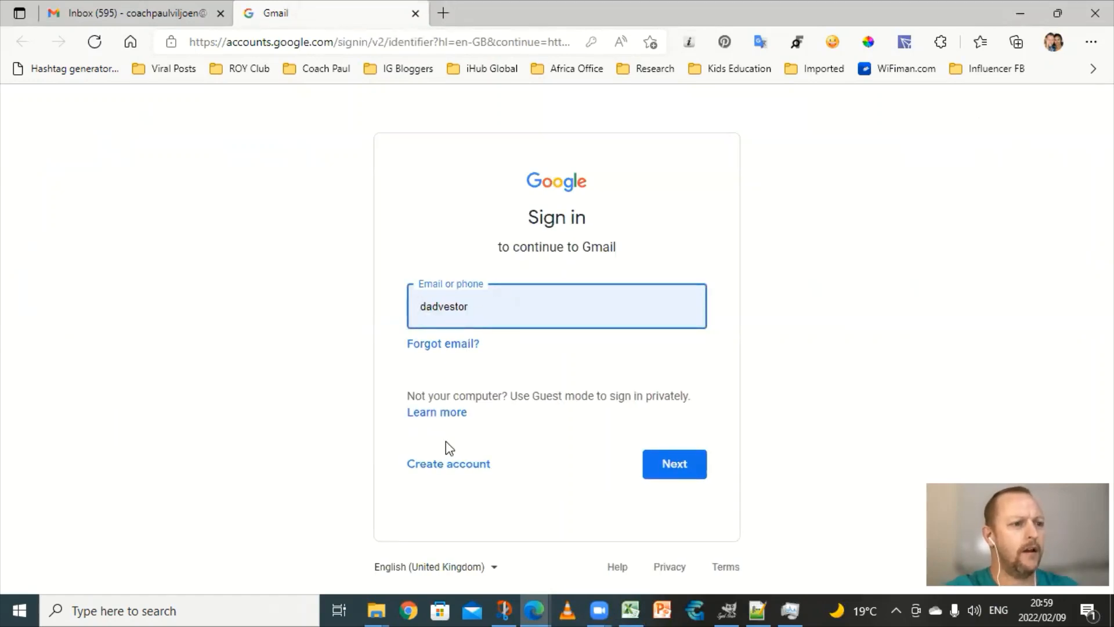
pyautogui.click(441, 467)
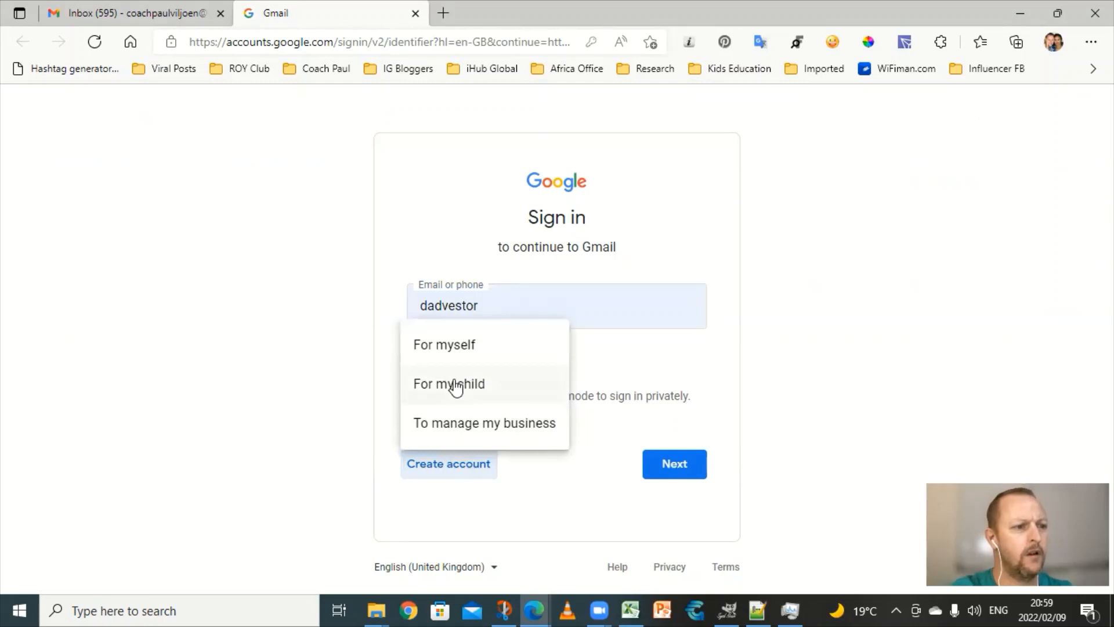
pyautogui.click(450, 347)
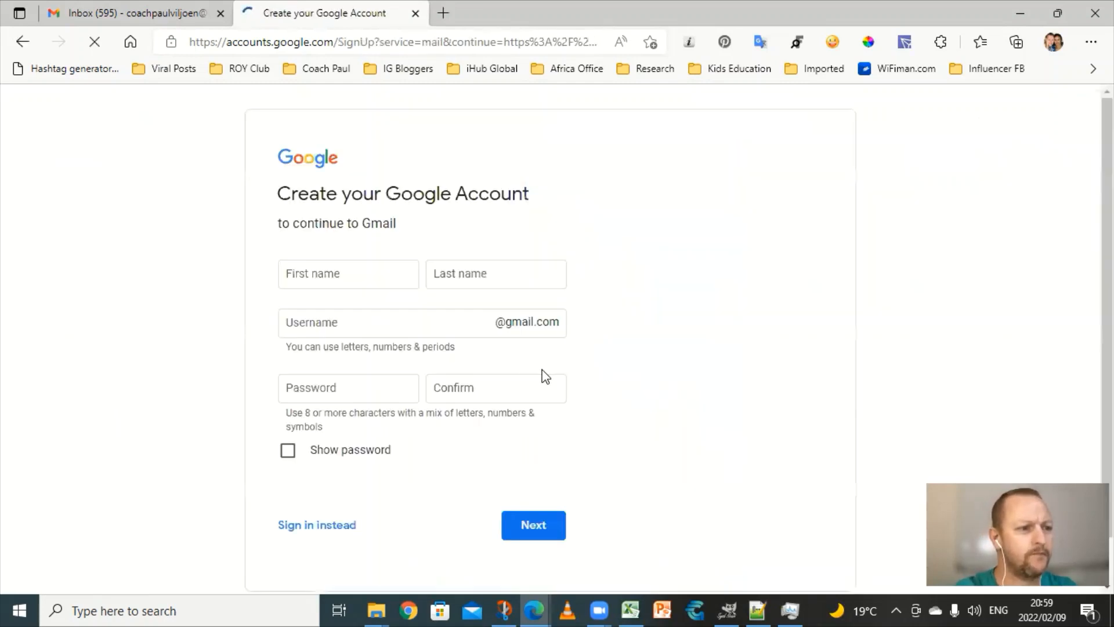
# Step: Enter the new account's first name, last name and username
pyautogui.click(334, 276)
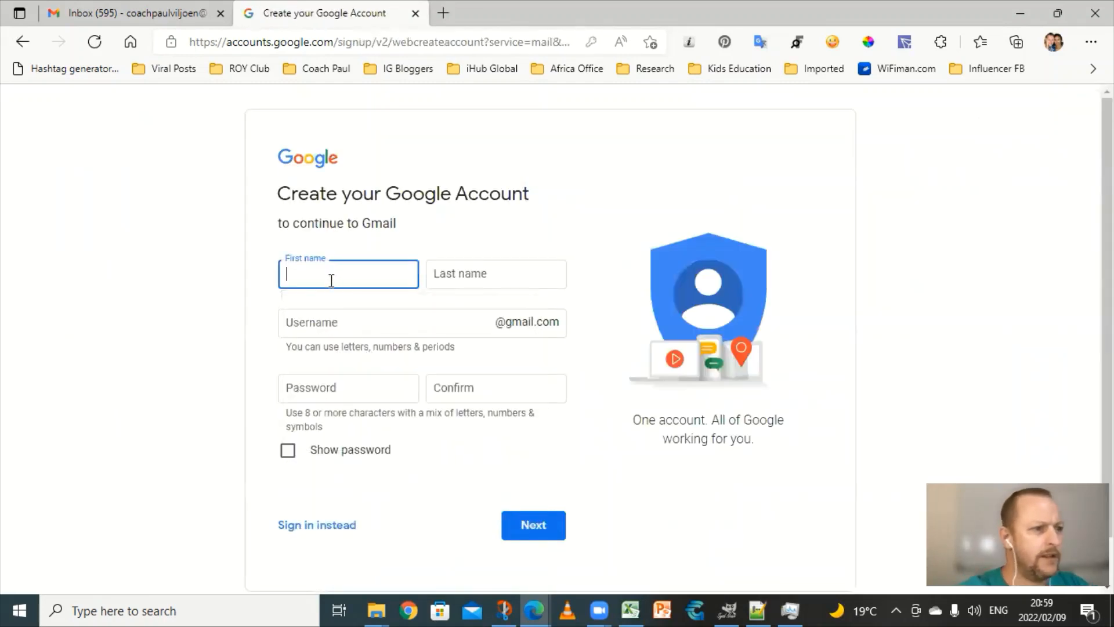
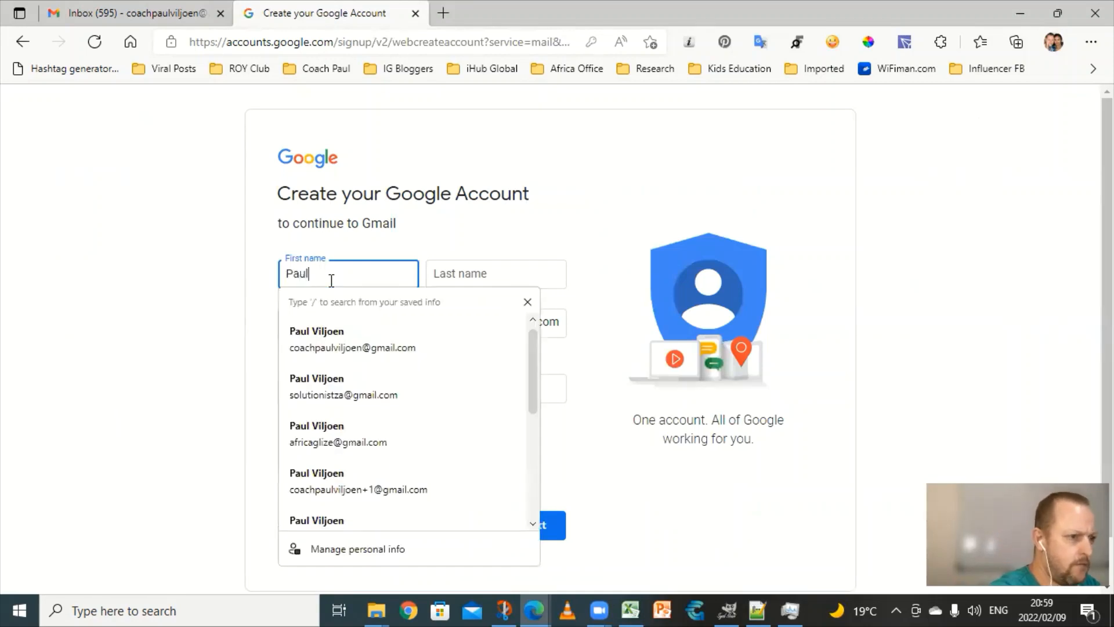
pyautogui.click(470, 274)
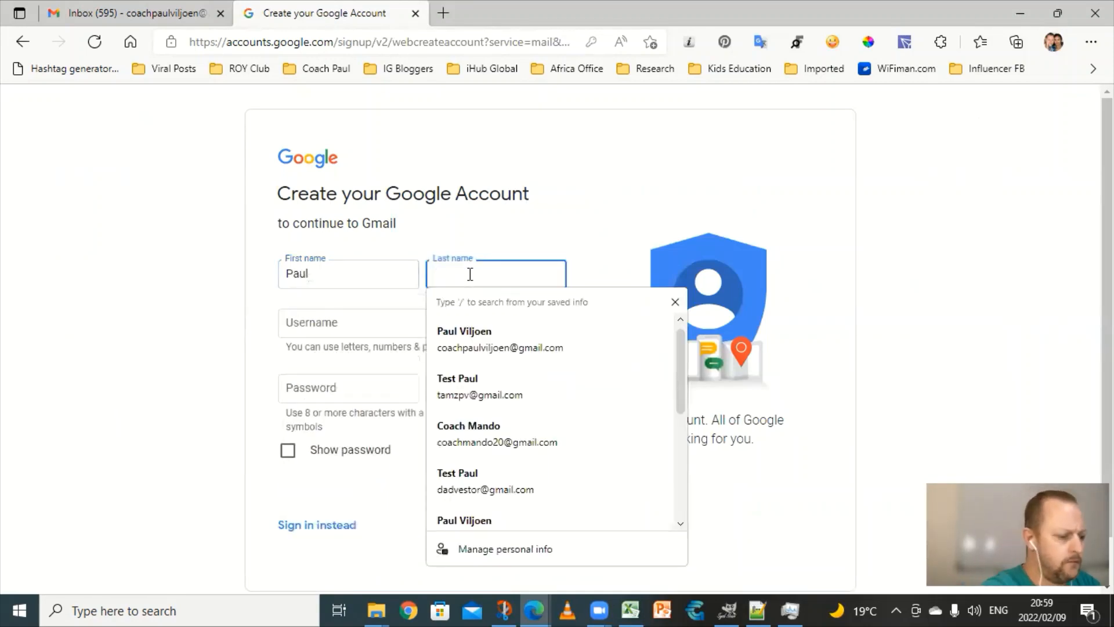
pyautogui.write('Viljoen')
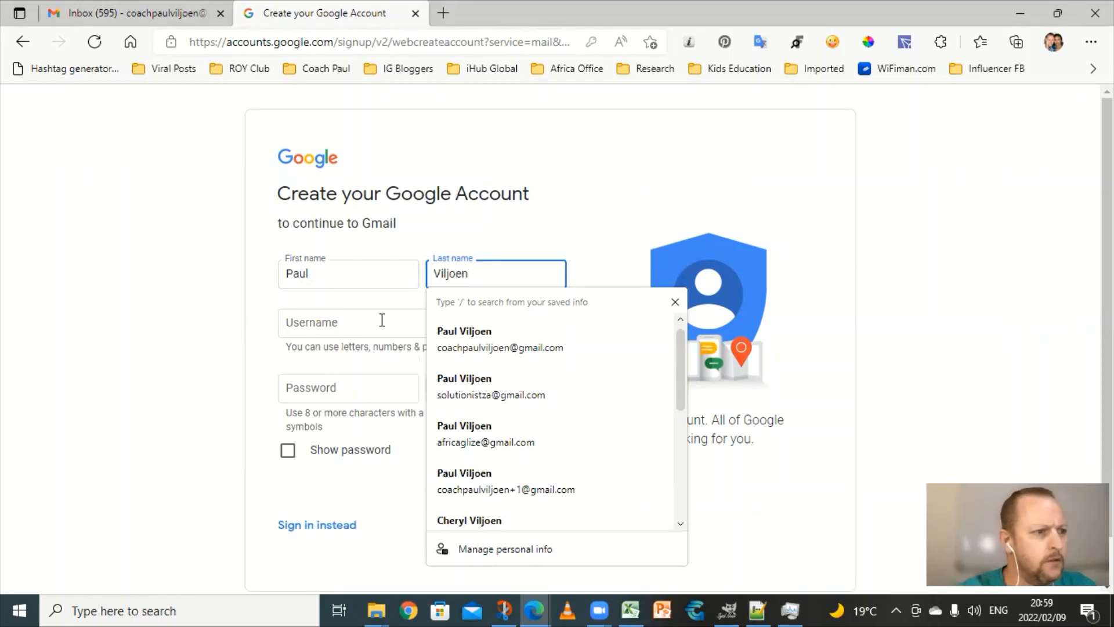
pyautogui.click(357, 327)
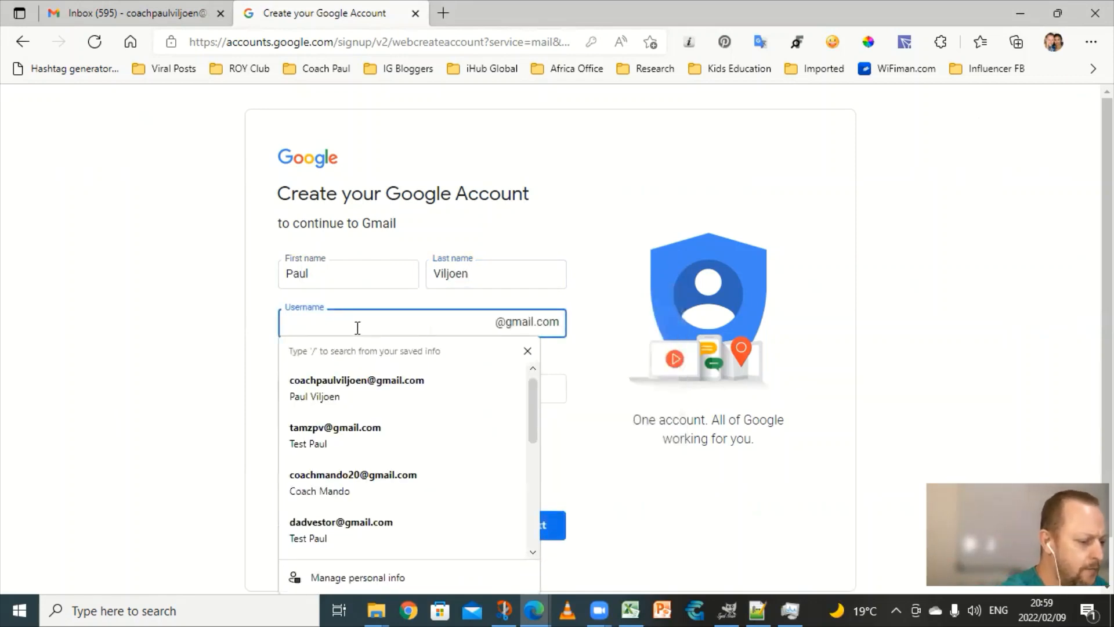
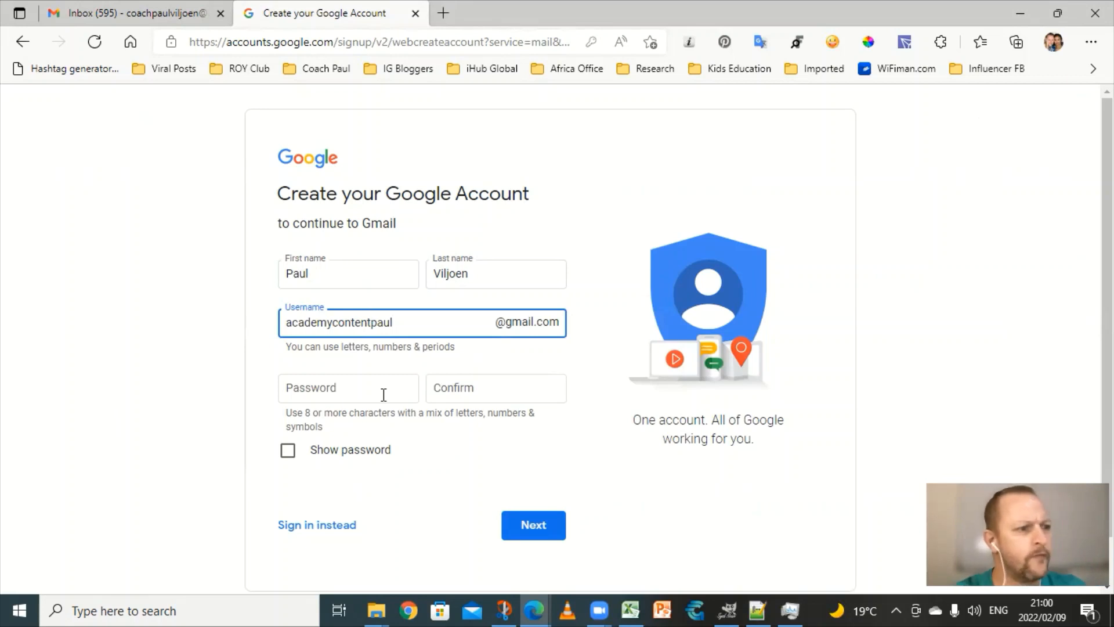
# Step: Set and confirm the account password, then submit the sign-up form
pyautogui.click(354, 393)
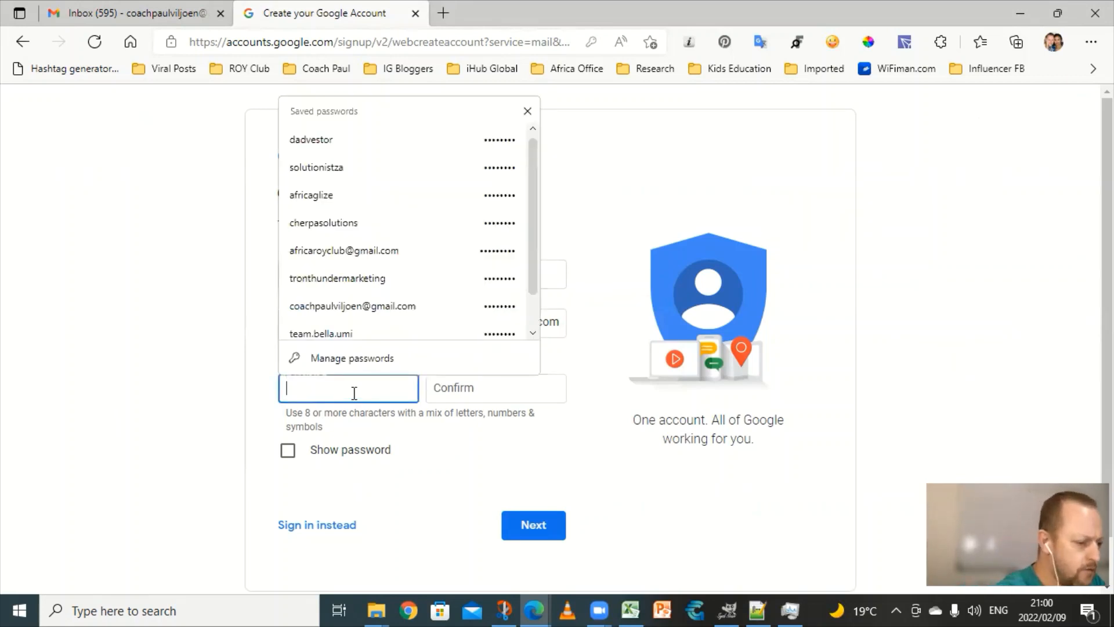
pyautogui.write('••')
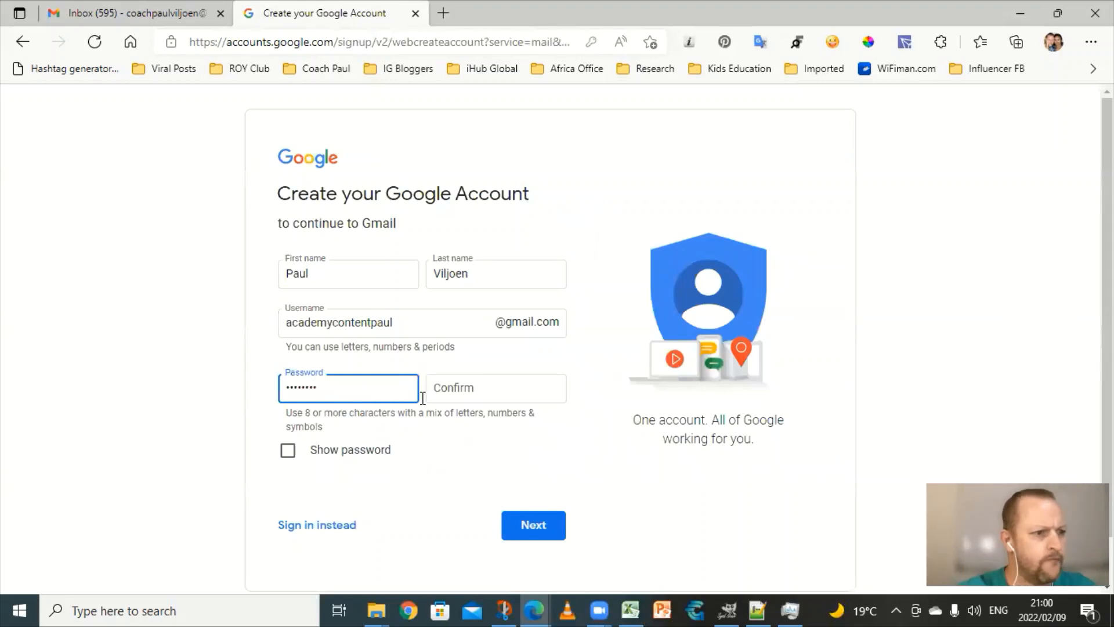
pyautogui.click(463, 390)
pyautogui.write('••')
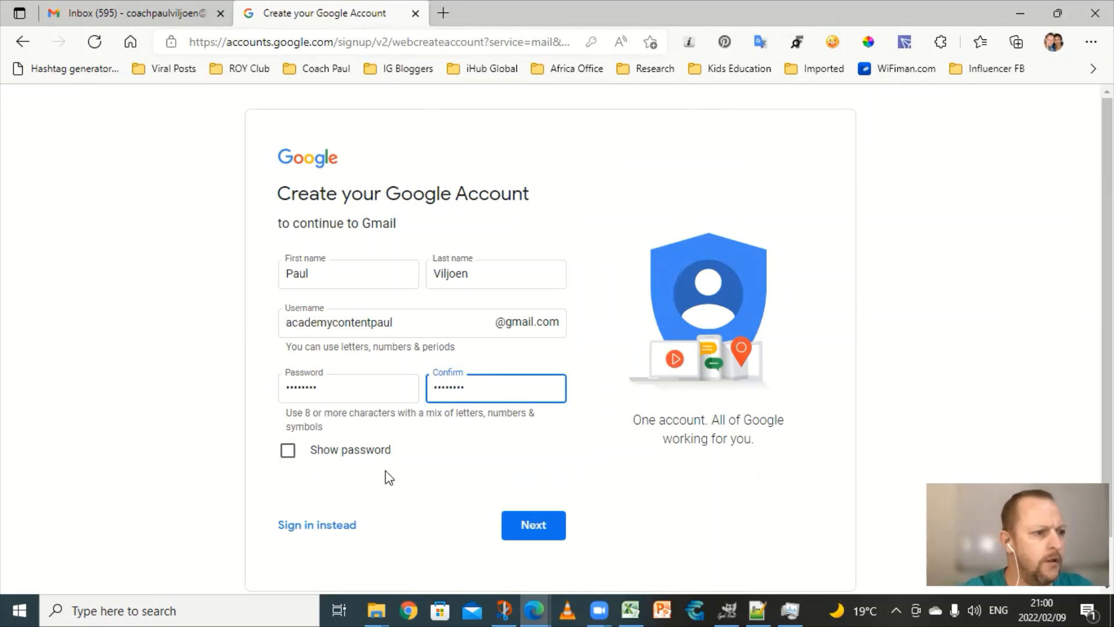
pyautogui.scroll(-2, 390, 473)
pyautogui.click(528, 479)
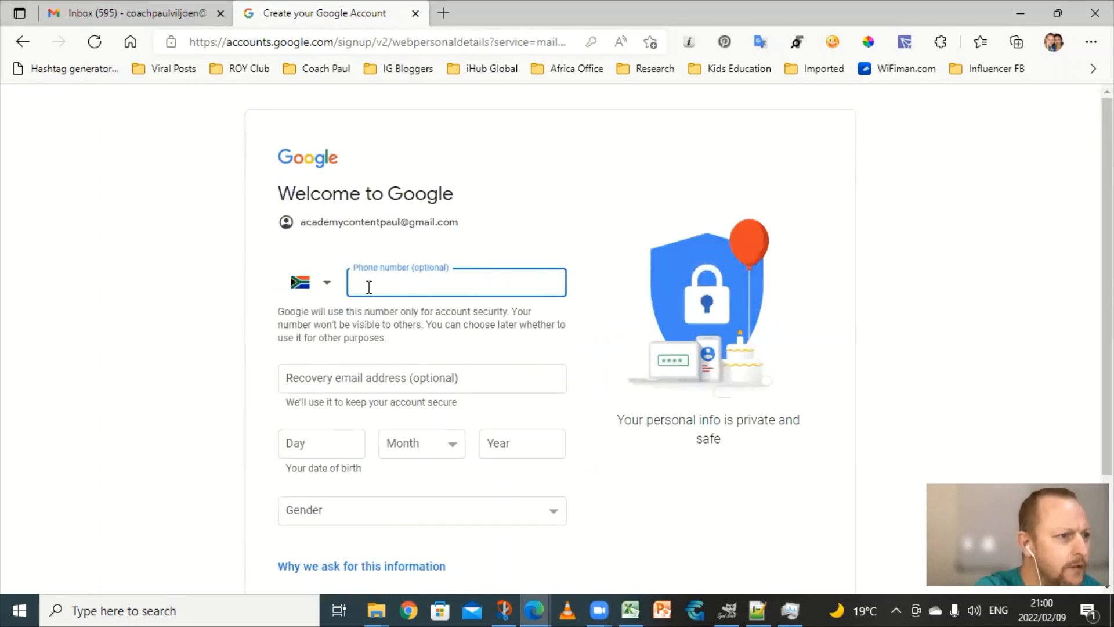
# Step: Autofill the saved phone and recovery e-mail, and enter birth day 10 and month October
pyautogui.click(372, 287)
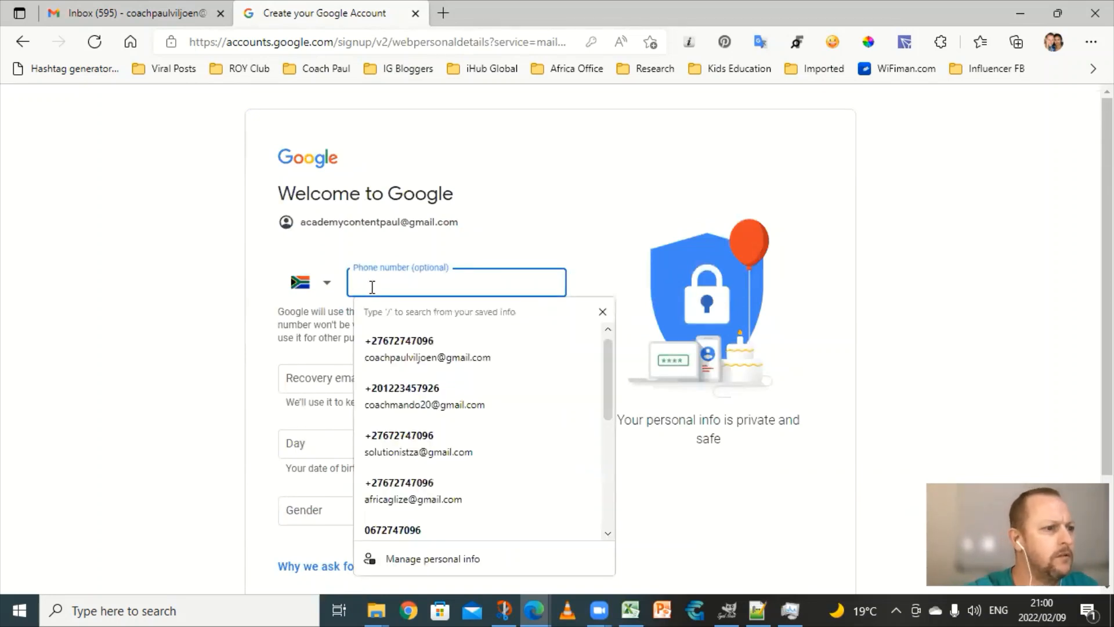
pyautogui.click(390, 351)
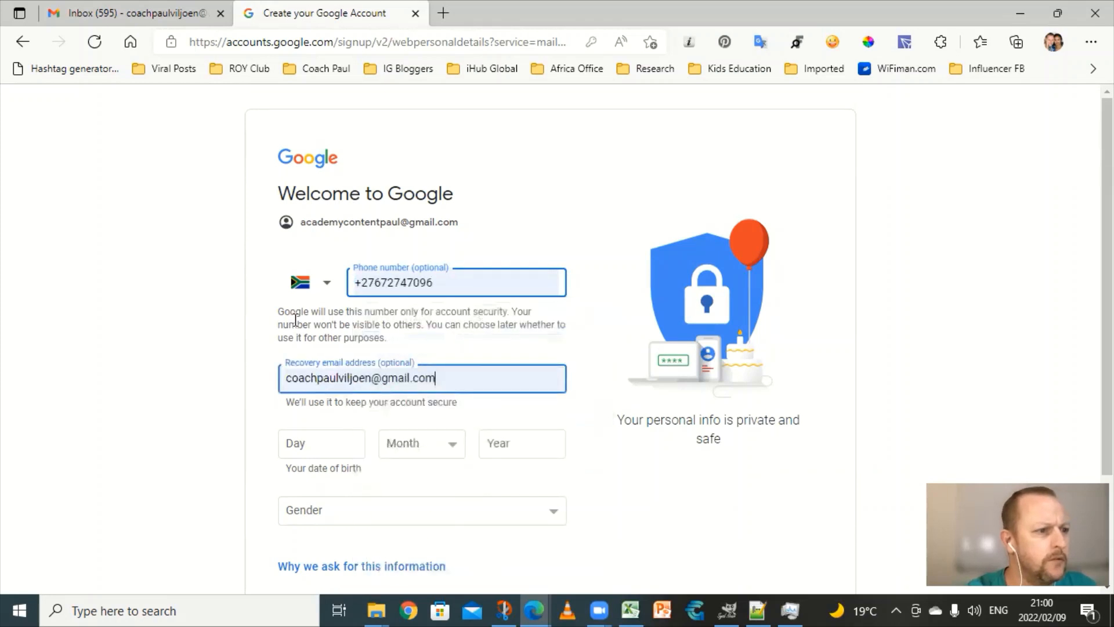
pyautogui.scroll(-2, 272, 396)
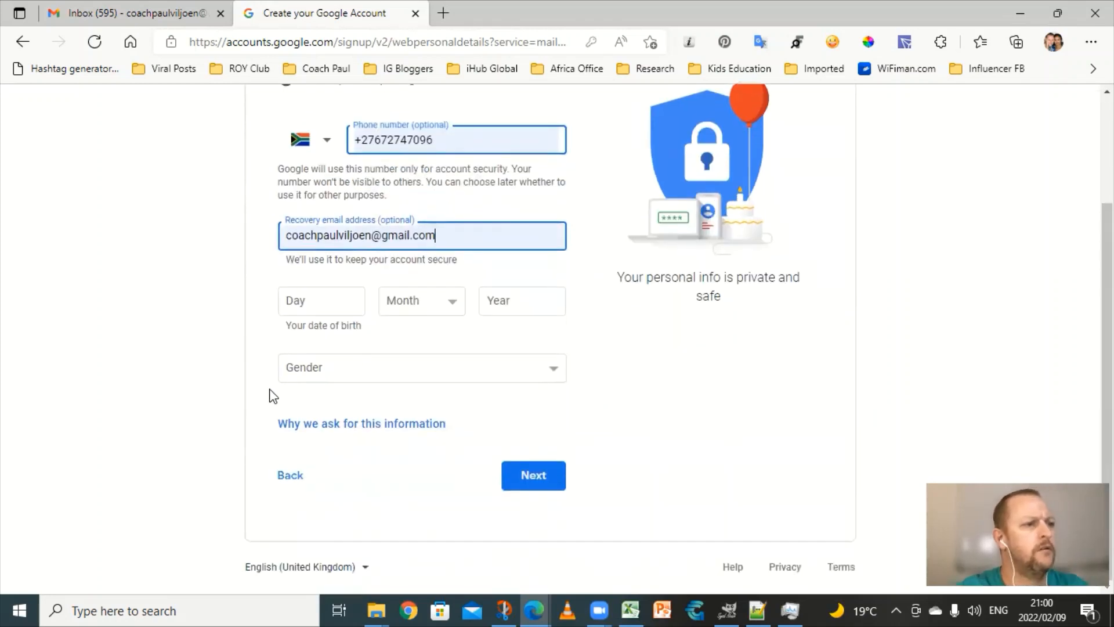
pyautogui.click(302, 298)
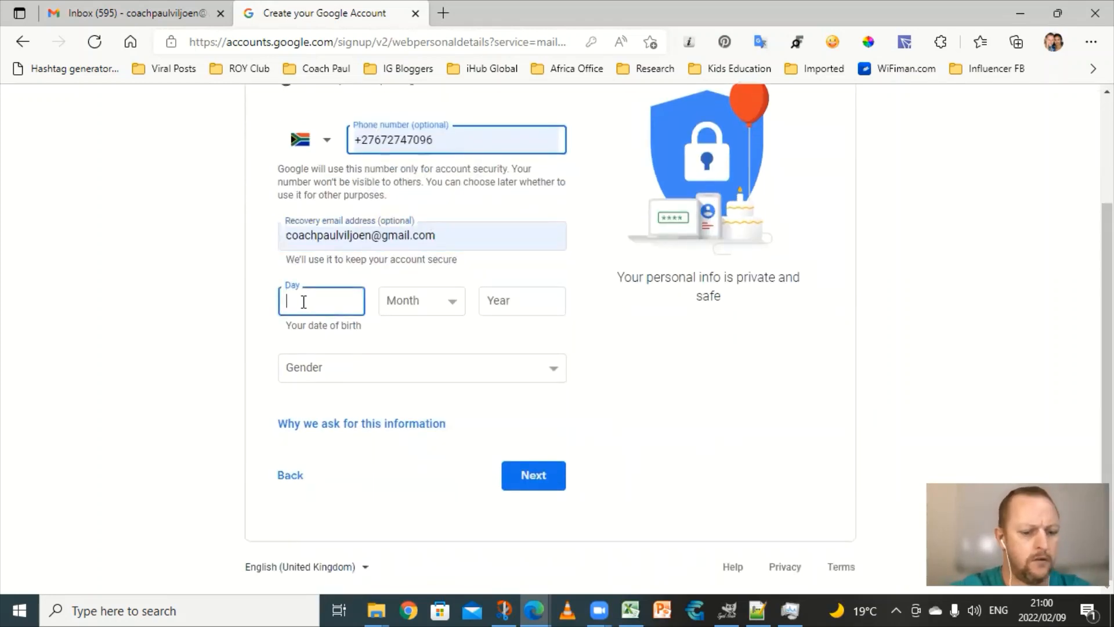
pyautogui.write('10')
pyautogui.click(421, 300)
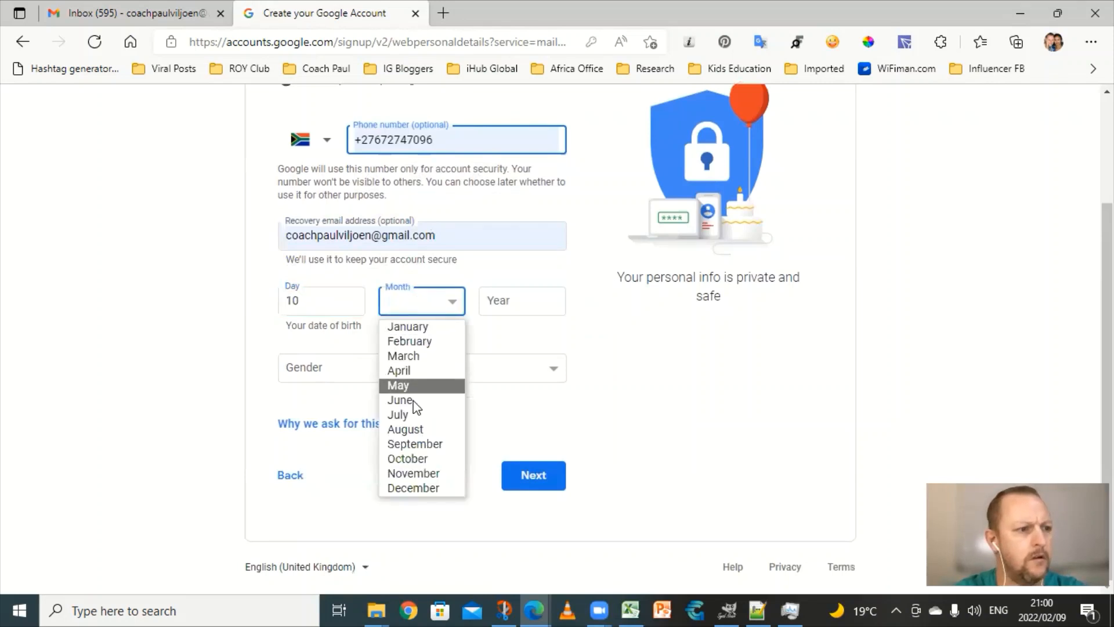
pyautogui.click(408, 459)
pyautogui.click(507, 299)
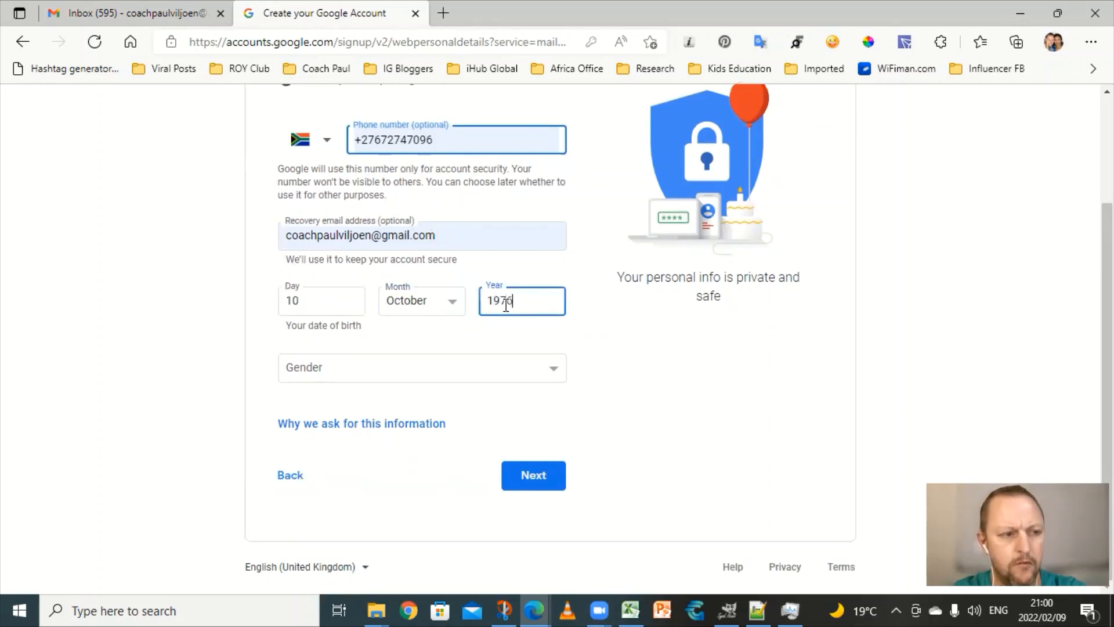
# Step: Set gender to Rather not say and submit the personal details
pyautogui.click(537, 480)
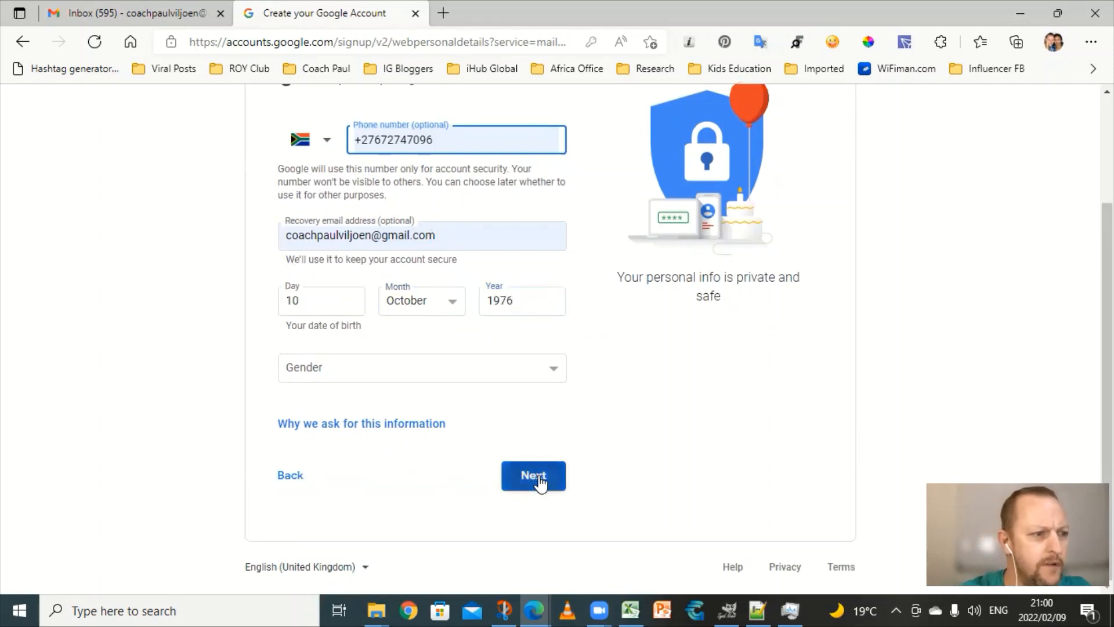
pyautogui.click(543, 369)
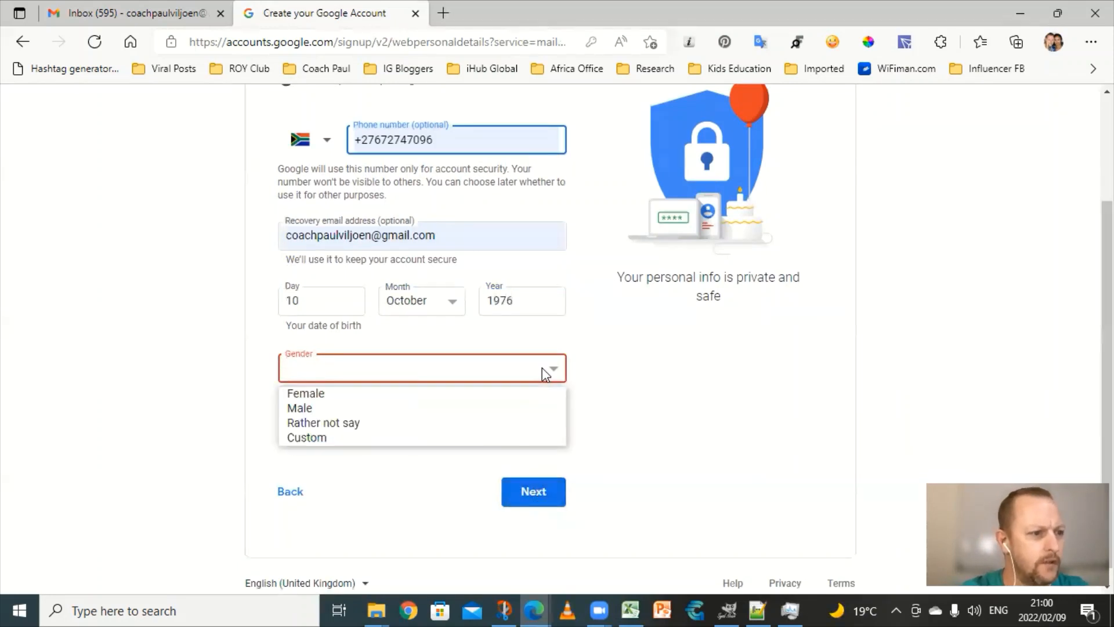
pyautogui.click(330, 424)
pyautogui.click(543, 473)
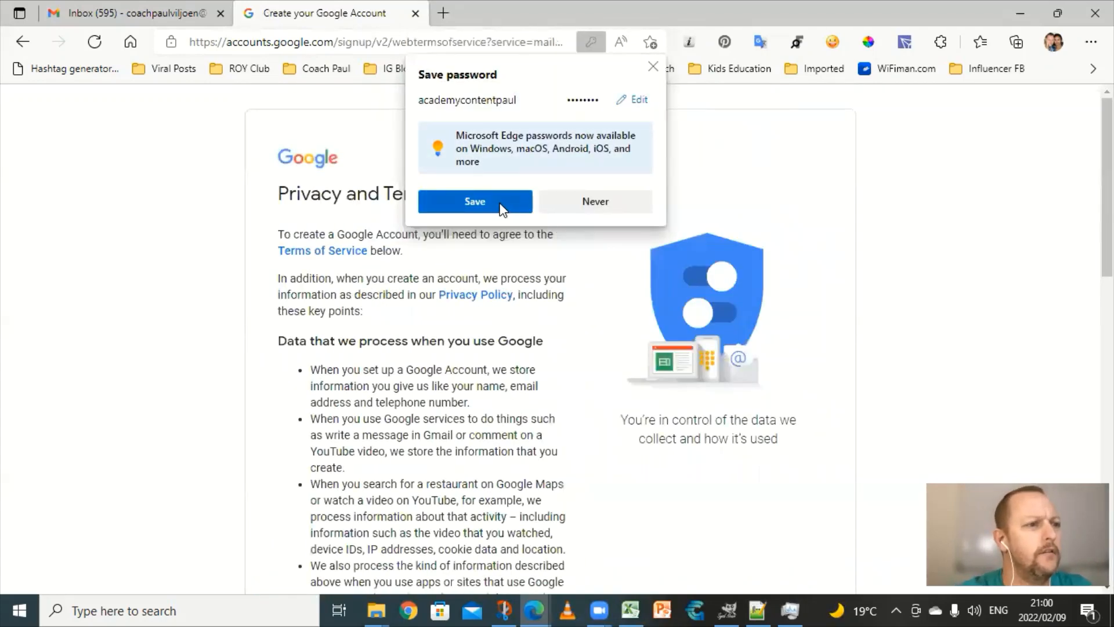
# Step: Save the password in the browser and agree to Google's terms to open the new inbox
pyautogui.click(498, 203)
pyautogui.scroll(-9, 540, 406)
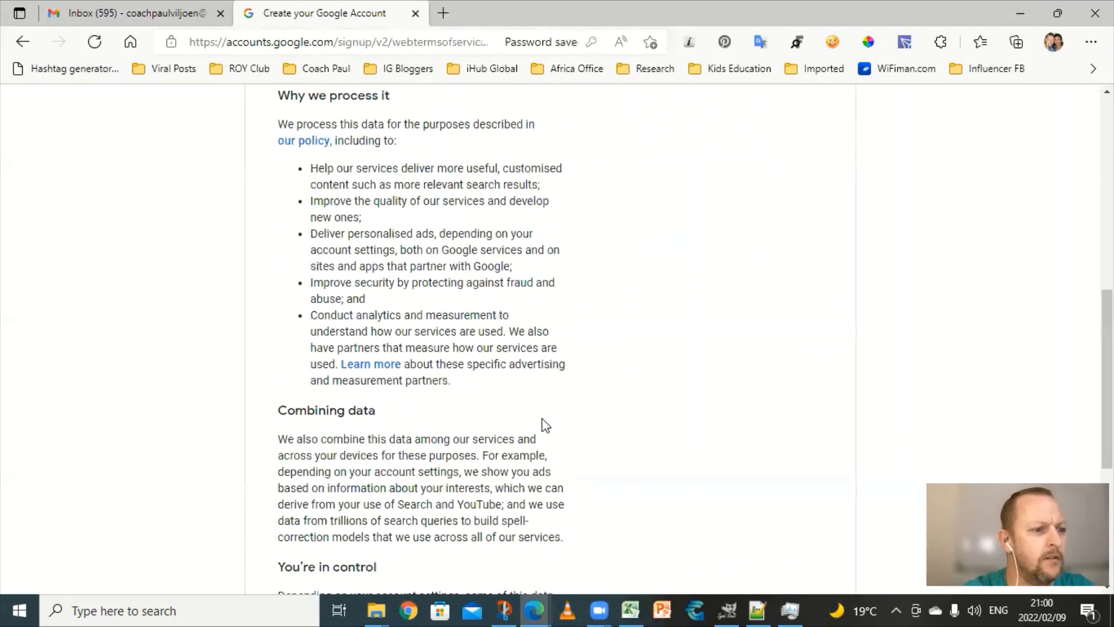
pyautogui.scroll(-5, 542, 419)
pyautogui.click(528, 476)
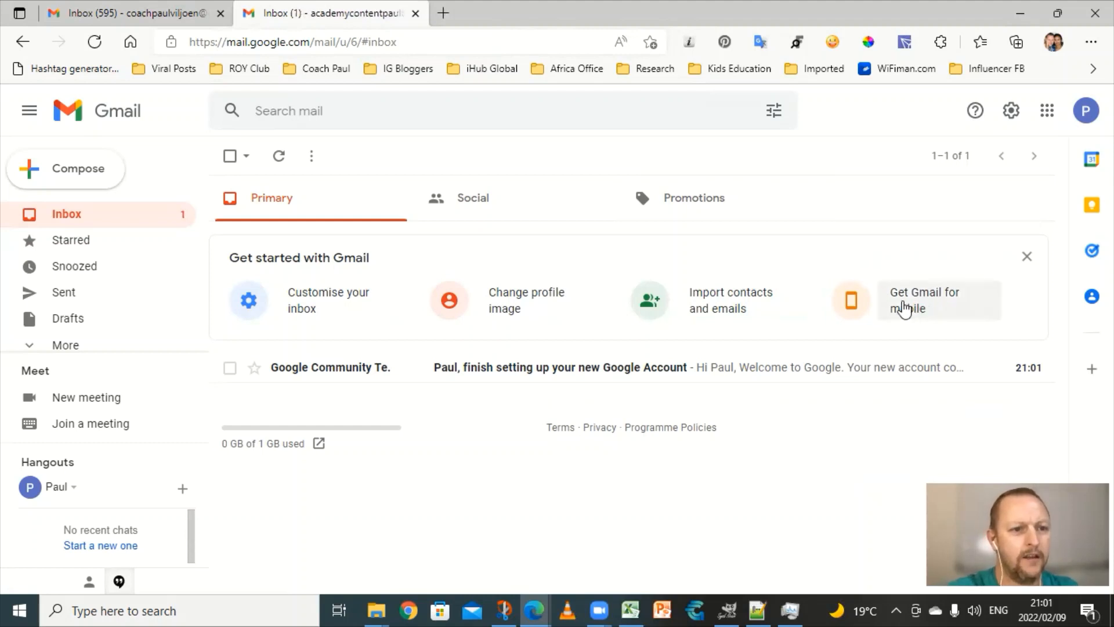
# Step: Upload image 3.png from the Coach Paul folder through the profile photo picker
pyautogui.click(502, 308)
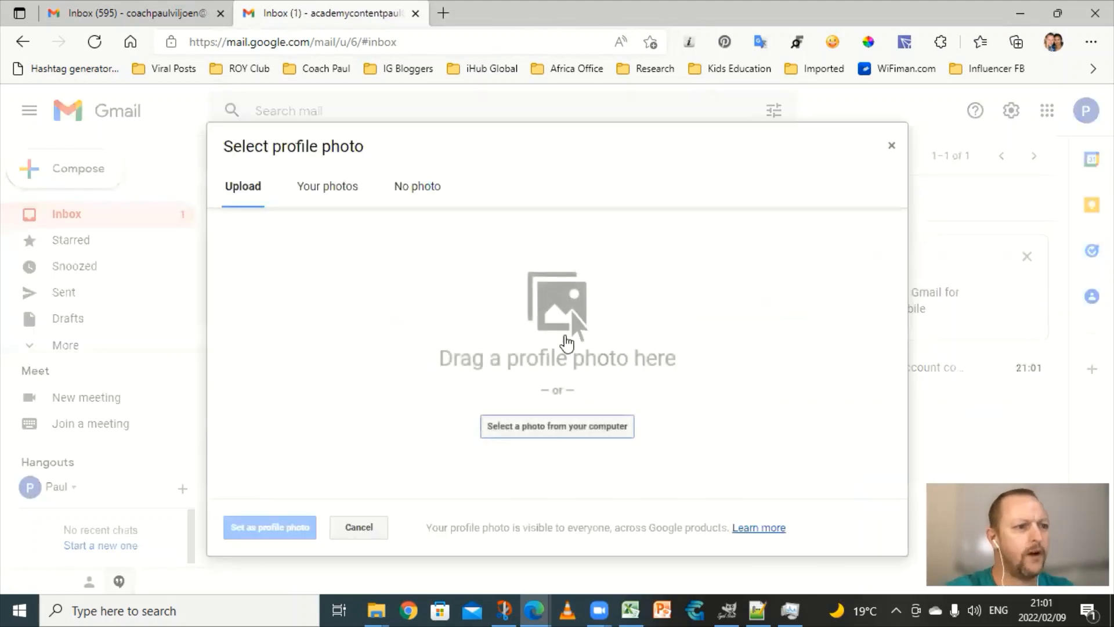
pyautogui.click(554, 430)
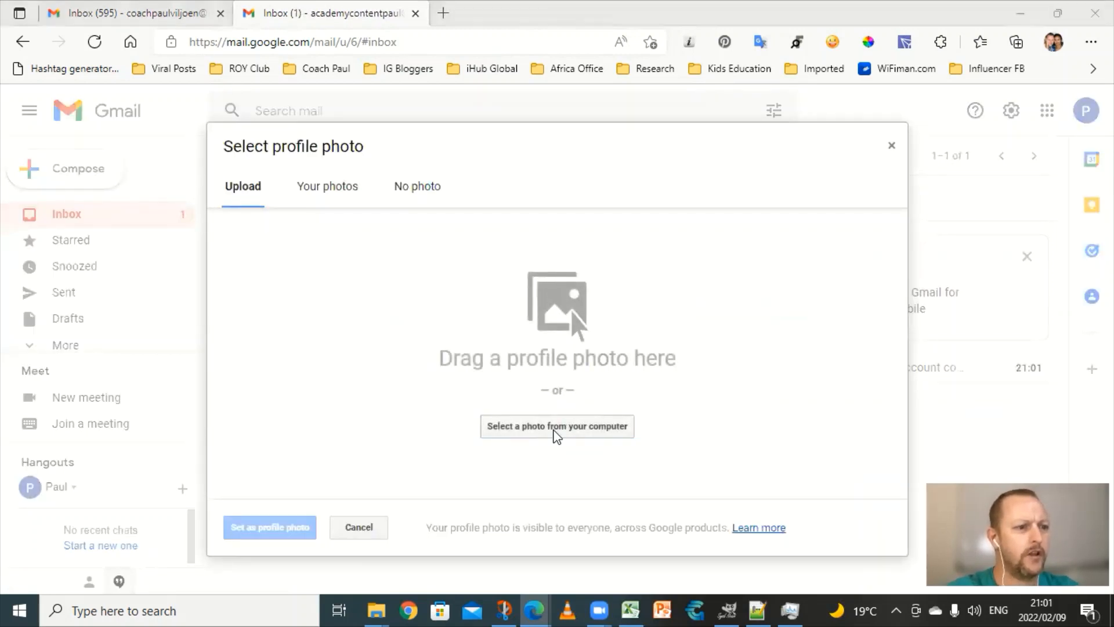
pyautogui.scroll(1, 50, 214)
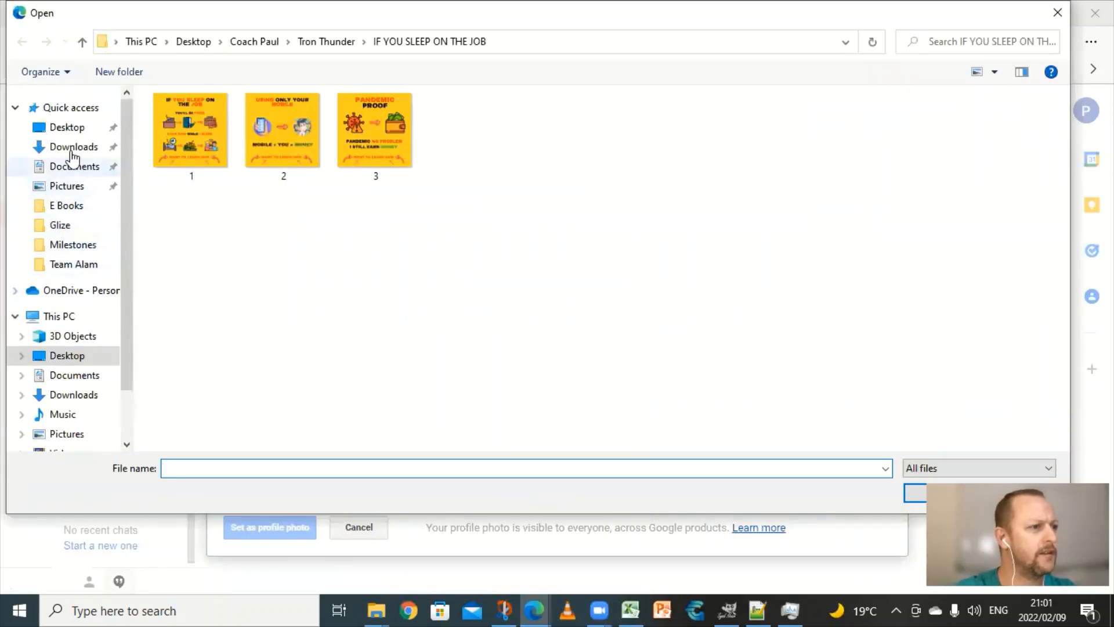
pyautogui.click(254, 41)
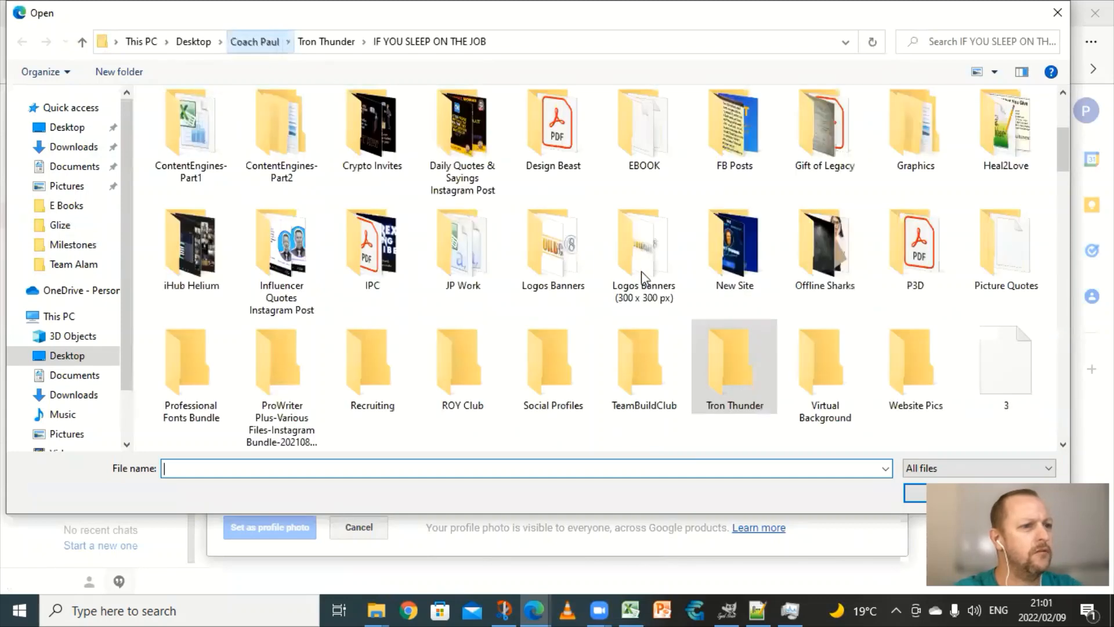
pyautogui.scroll(-2, 600, 275)
pyautogui.scroll(1, 599, 275)
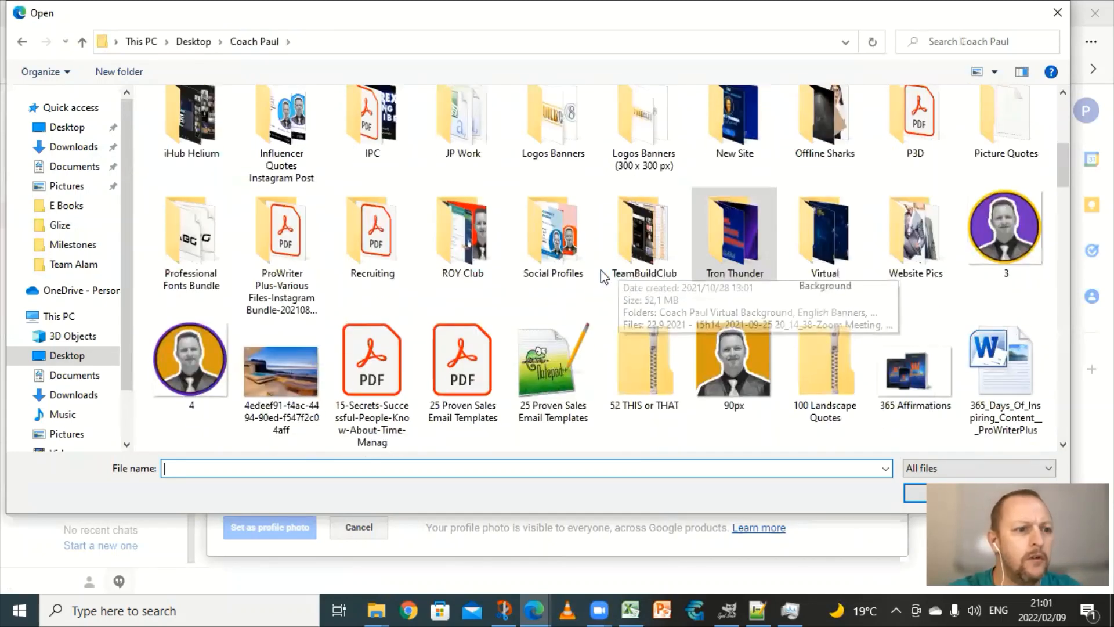
pyautogui.scroll(-3, 263, 341)
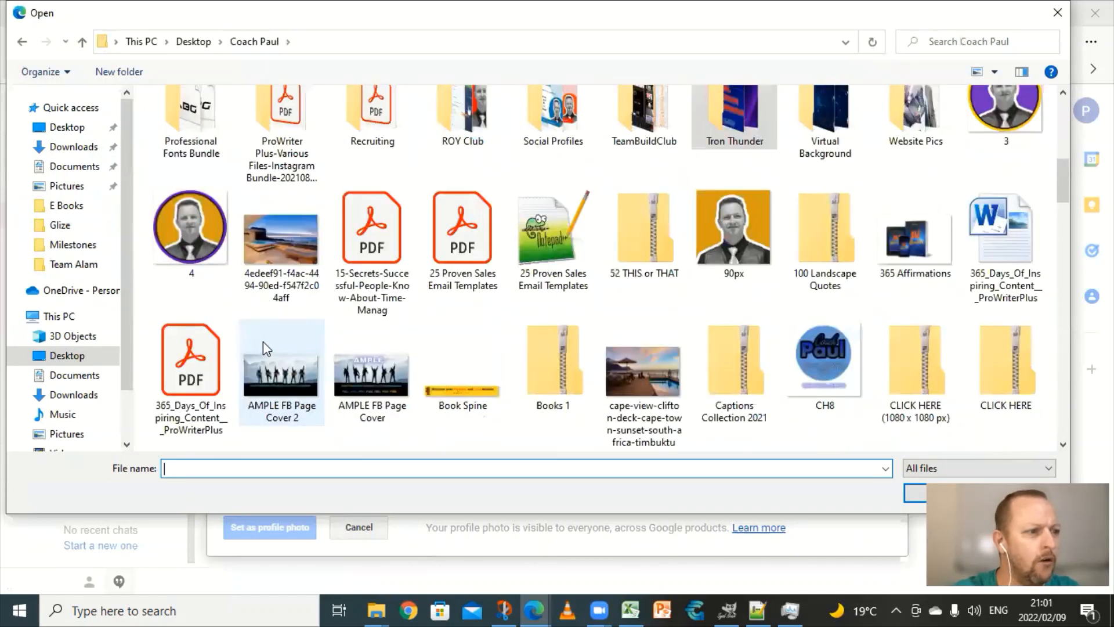
pyautogui.scroll(2, 464, 371)
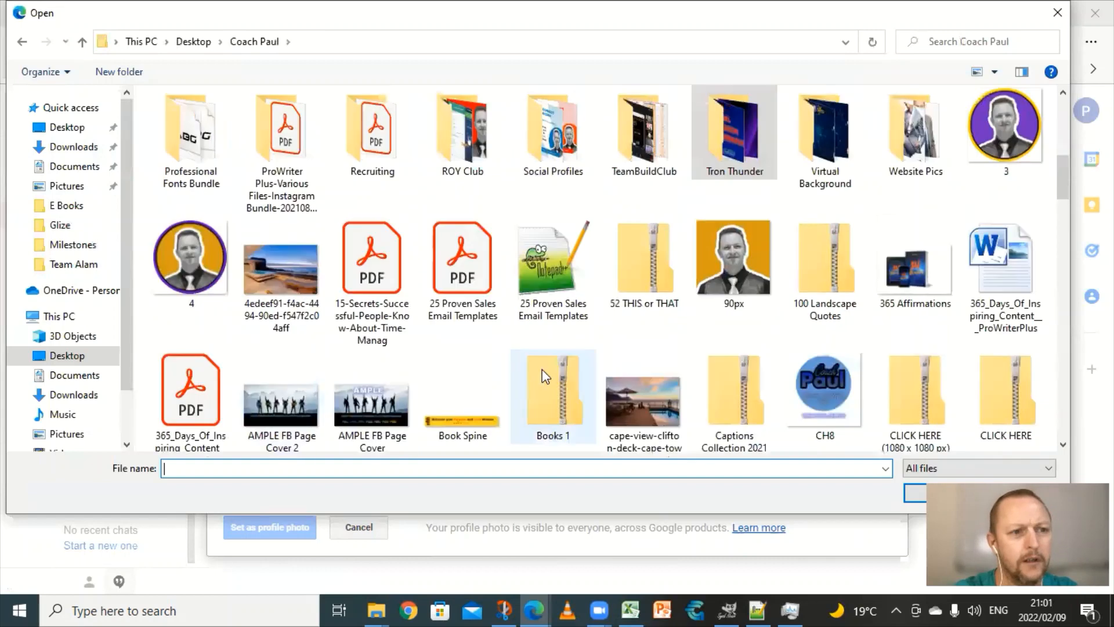
pyautogui.click(1005, 130)
pyautogui.click(915, 493)
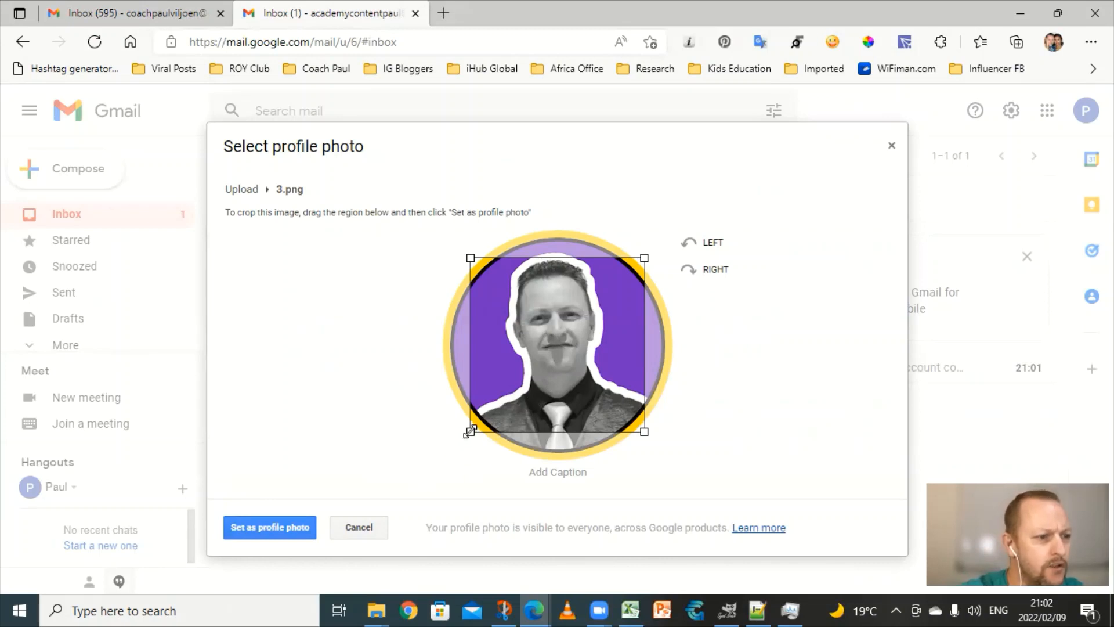
# Step: Stretch the crop over the whole portrait, set it as profile photo, and open quick settings
pyautogui.moveTo(470, 432); pyautogui.dragTo(442, 485)
pyautogui.moveTo(648, 253); pyautogui.dragTo(678, 221)
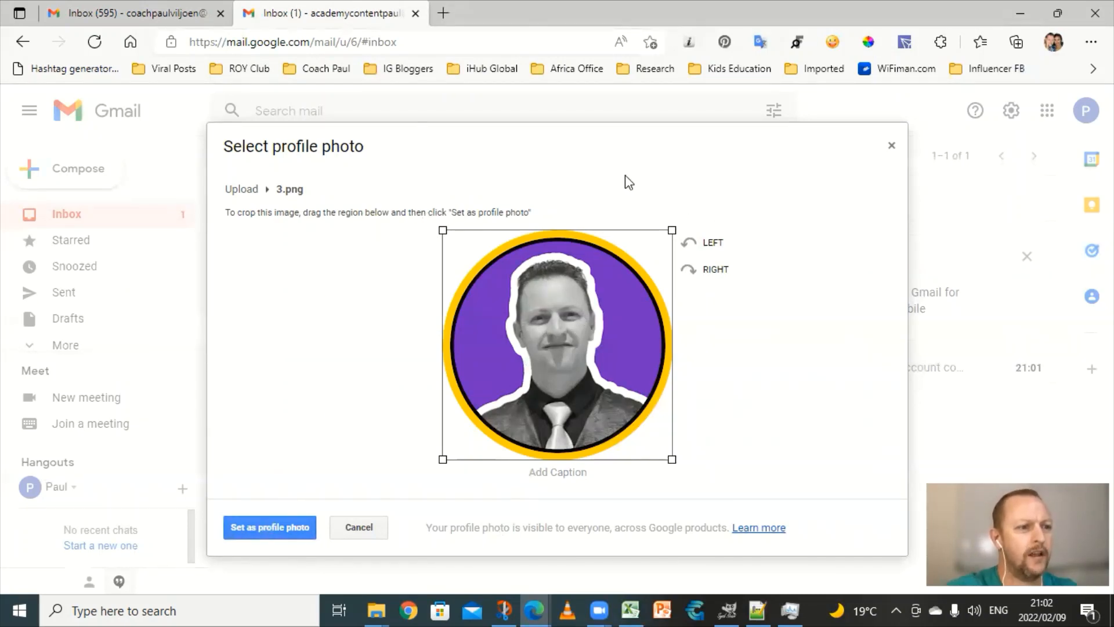
pyautogui.click(267, 527)
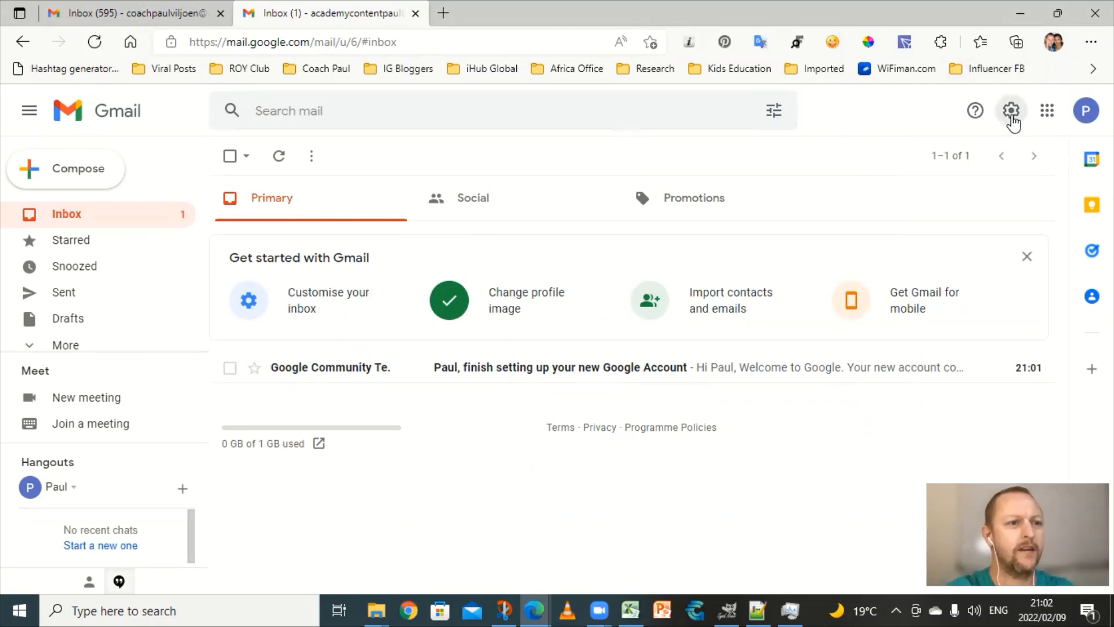
pyautogui.click(1011, 111)
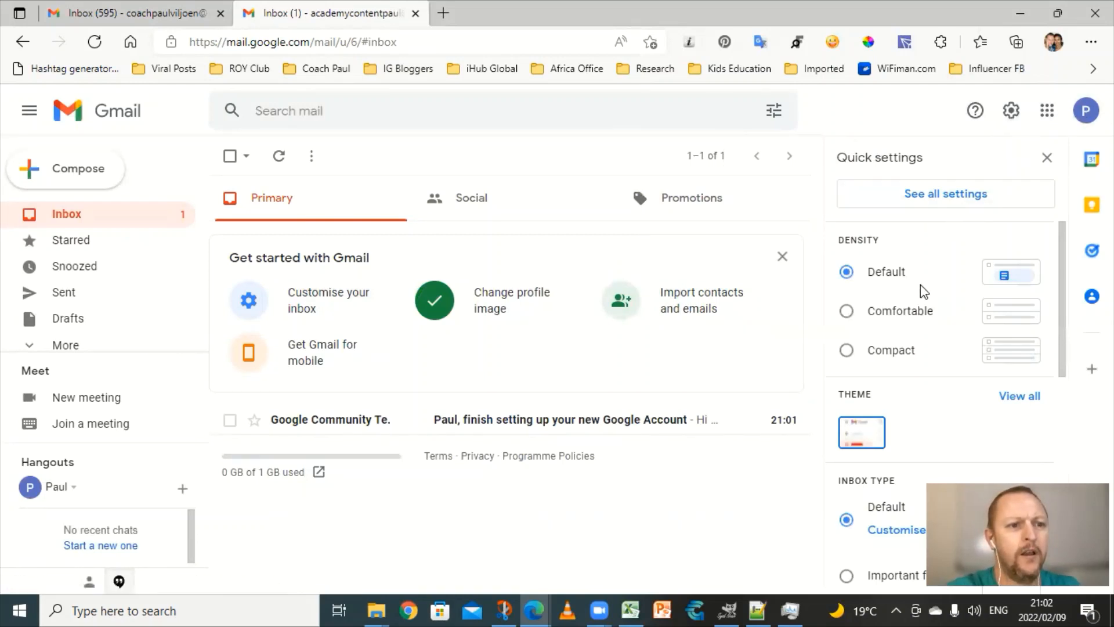
# Step: Go from See all settings to the Filters and blocked addresses tab
pyautogui.click(931, 201)
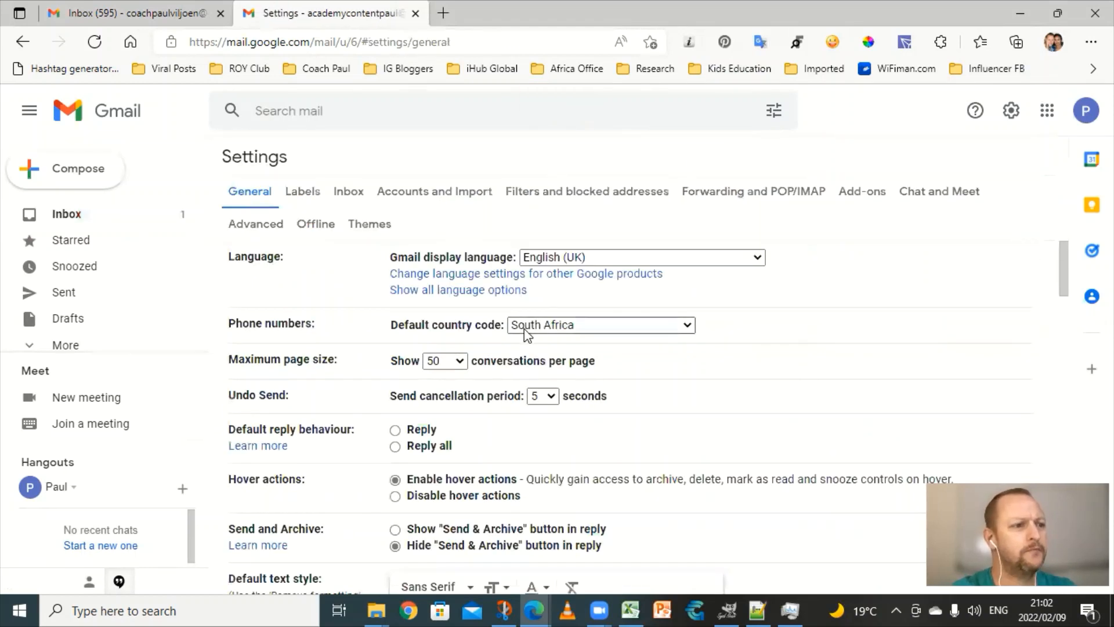
pyautogui.click(567, 192)
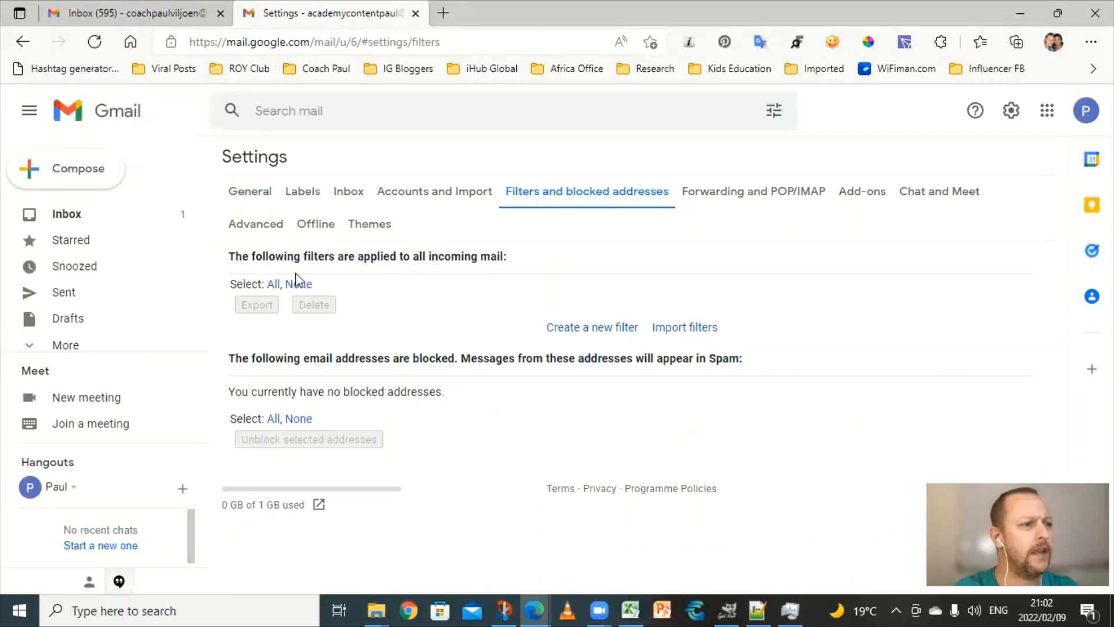
# Step: Create a new filter with From set to tronthunder.io and continue to its actions
pyautogui.click(596, 333)
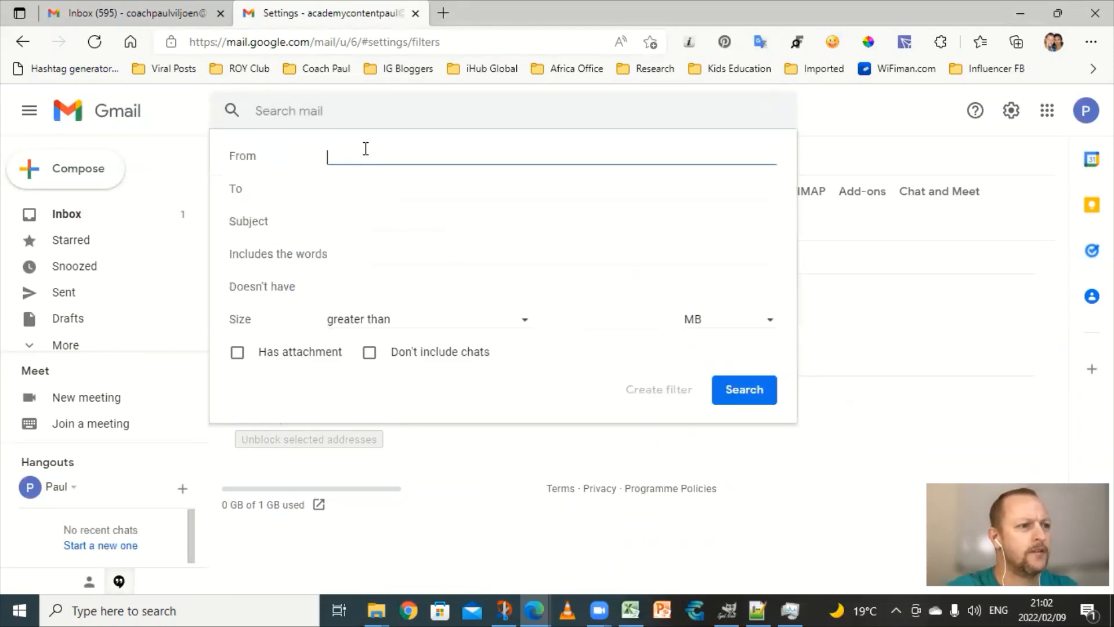
pyautogui.write('tronthunder')
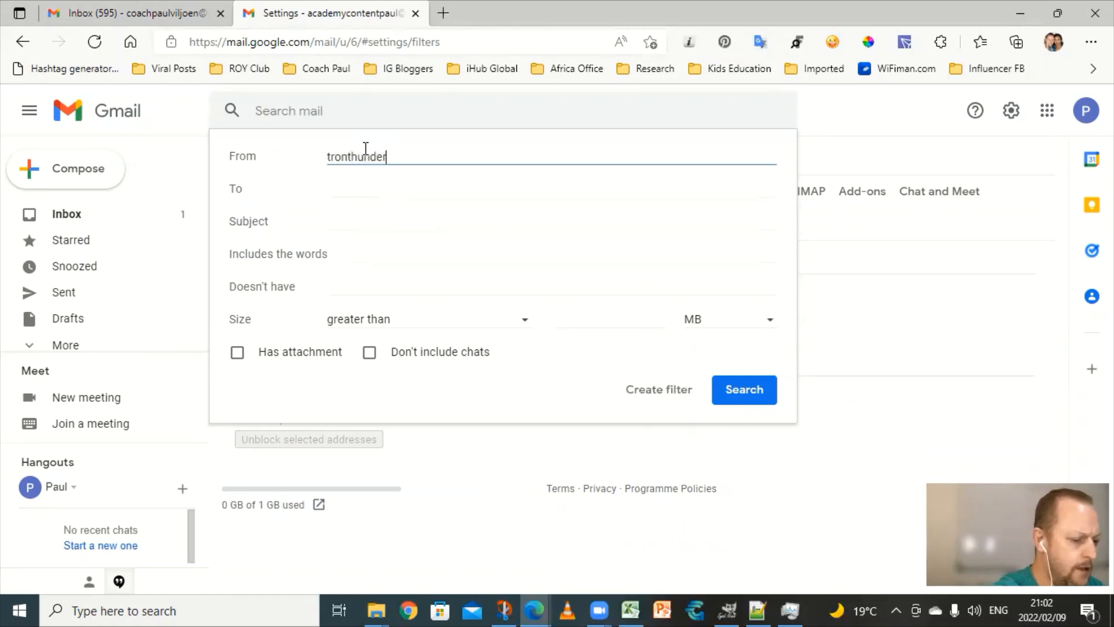
pyautogui.write('.io')
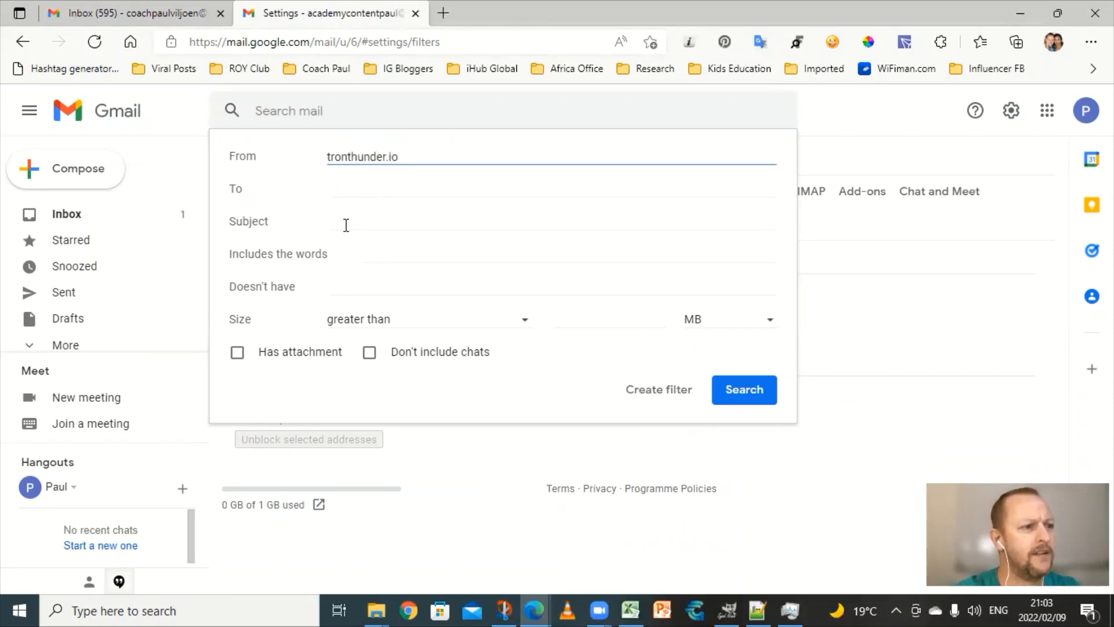
pyautogui.click(654, 398)
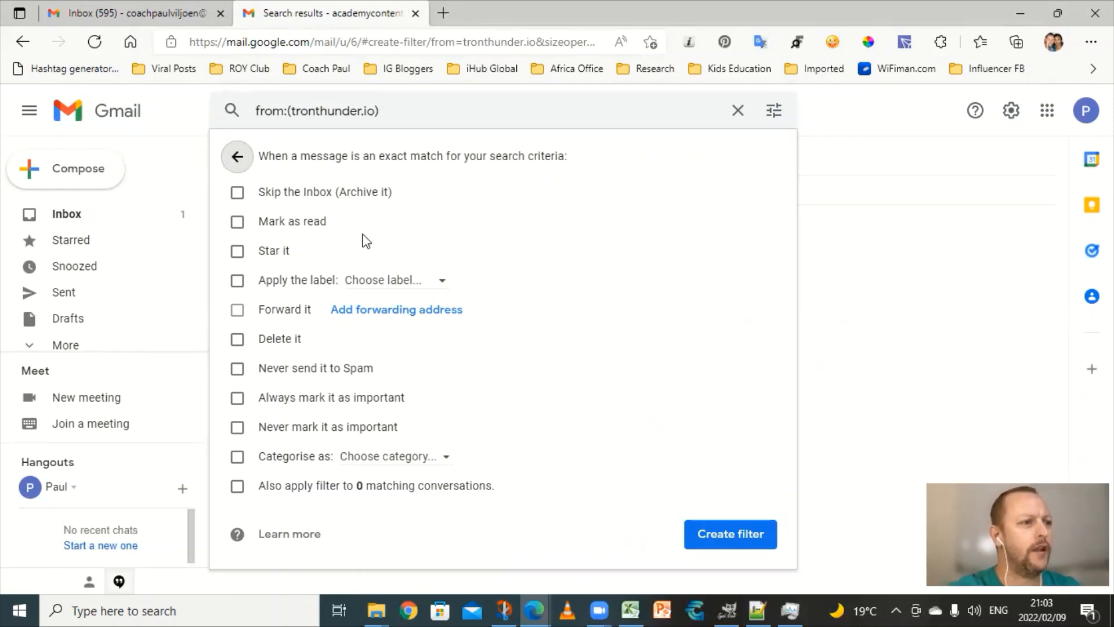
# Step: Make the filter star mail, apply new label 'Tron Thunder', never spam, mark important, and save it
pyautogui.click(238, 252)
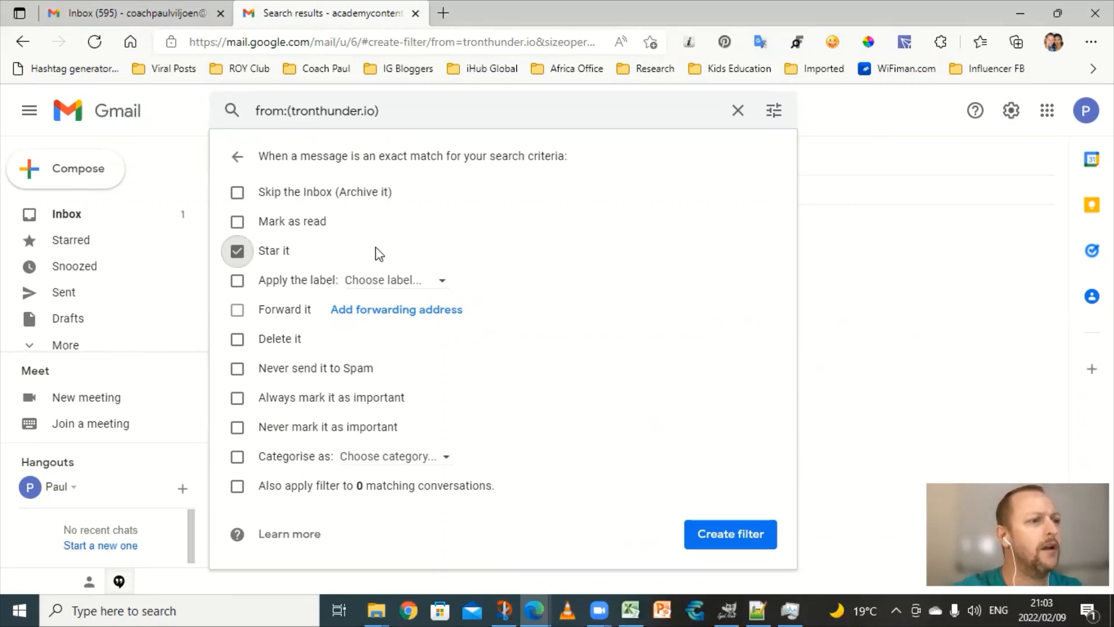
pyautogui.click(431, 284)
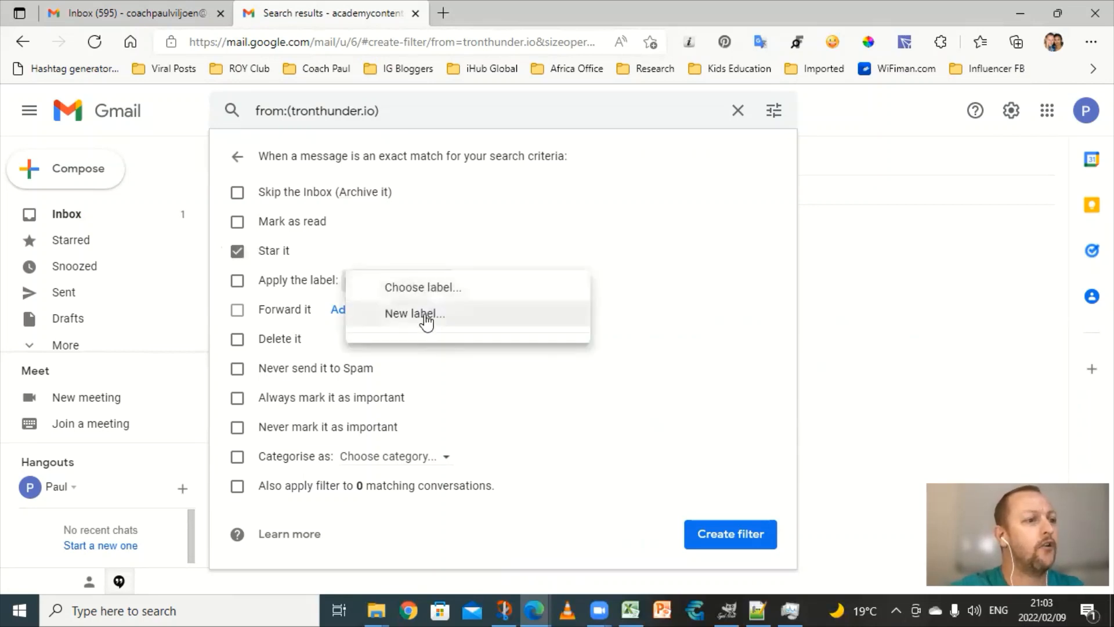
pyautogui.click(426, 319)
pyautogui.write('T')
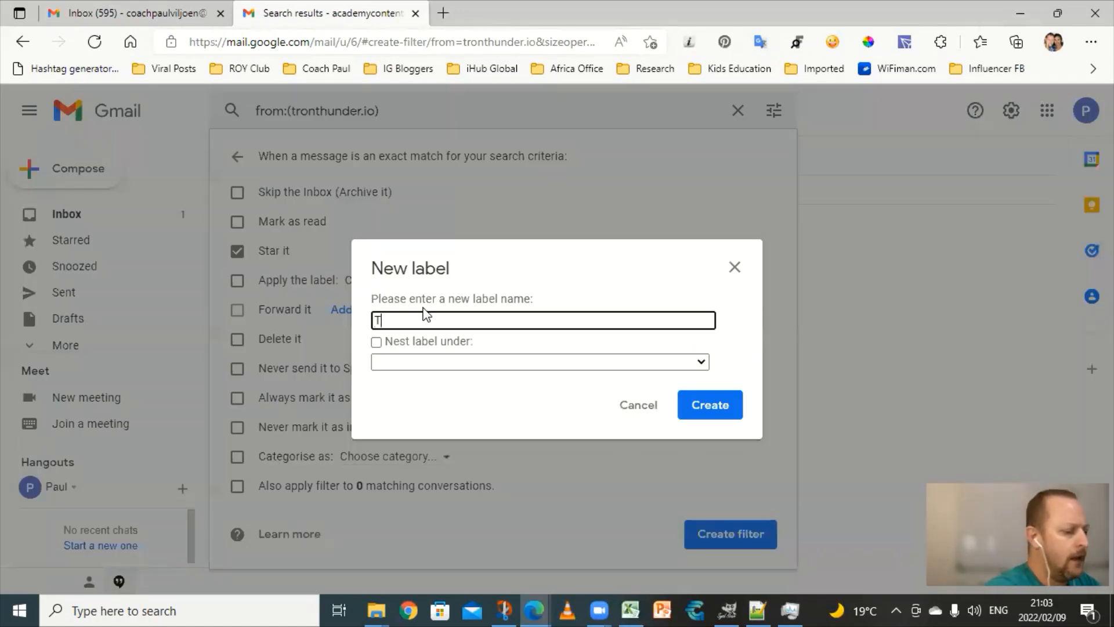
pyautogui.write('ron Thunder')
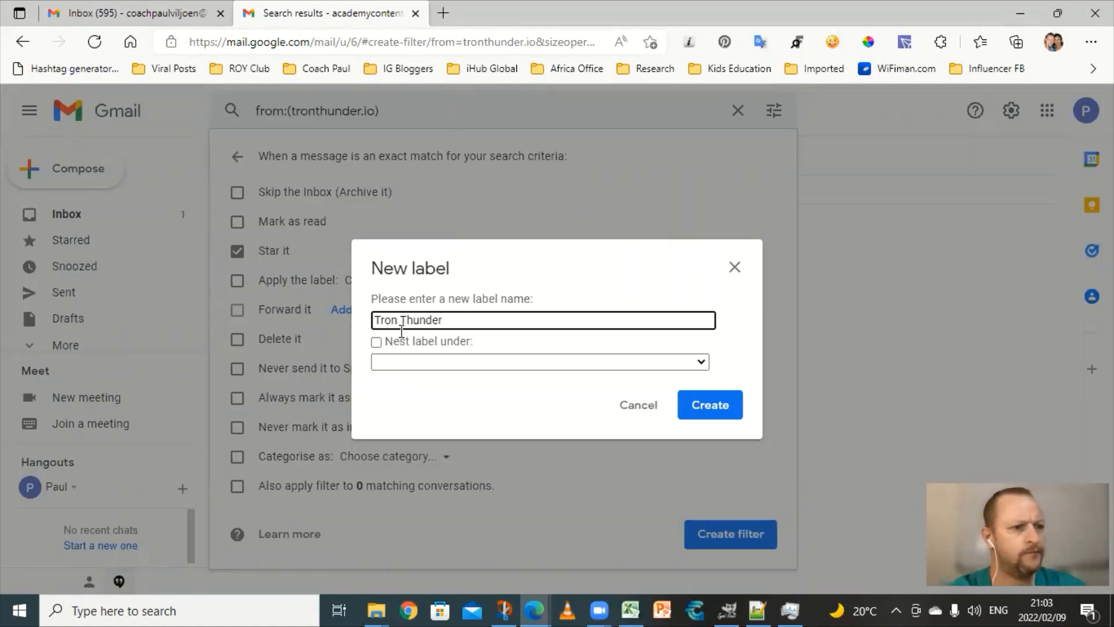
pyautogui.click(711, 409)
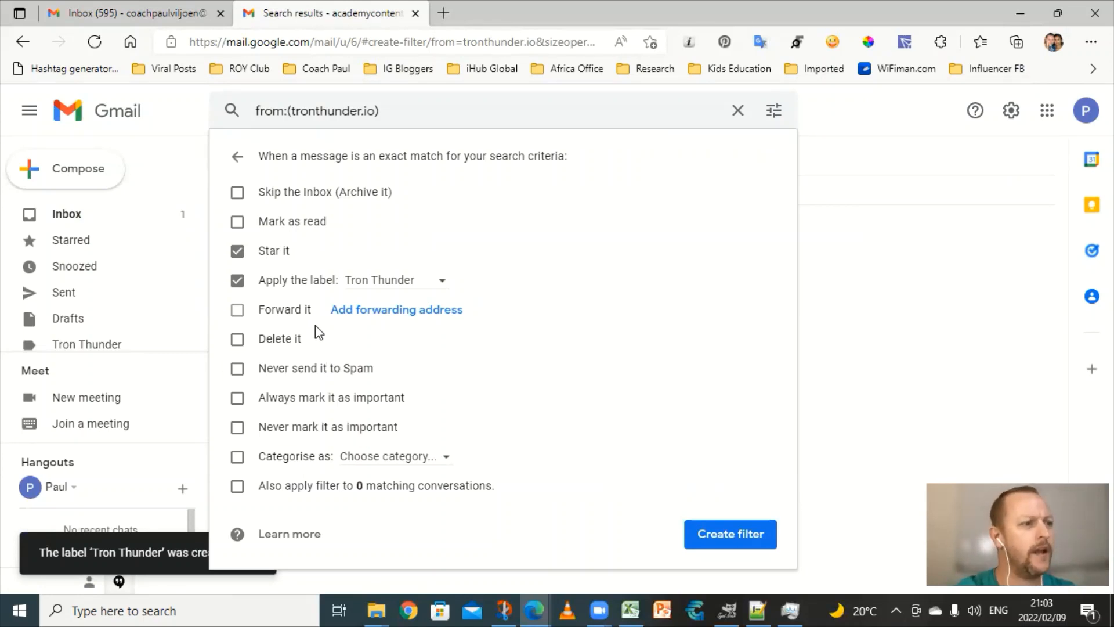
pyautogui.click(237, 369)
pyautogui.click(238, 399)
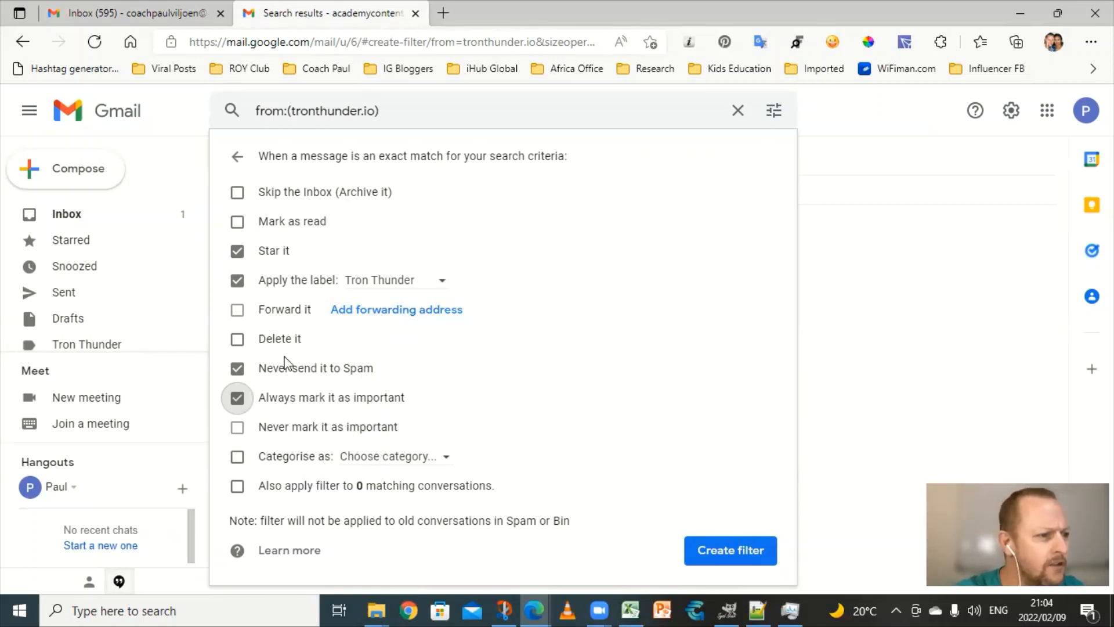
pyautogui.click(728, 555)
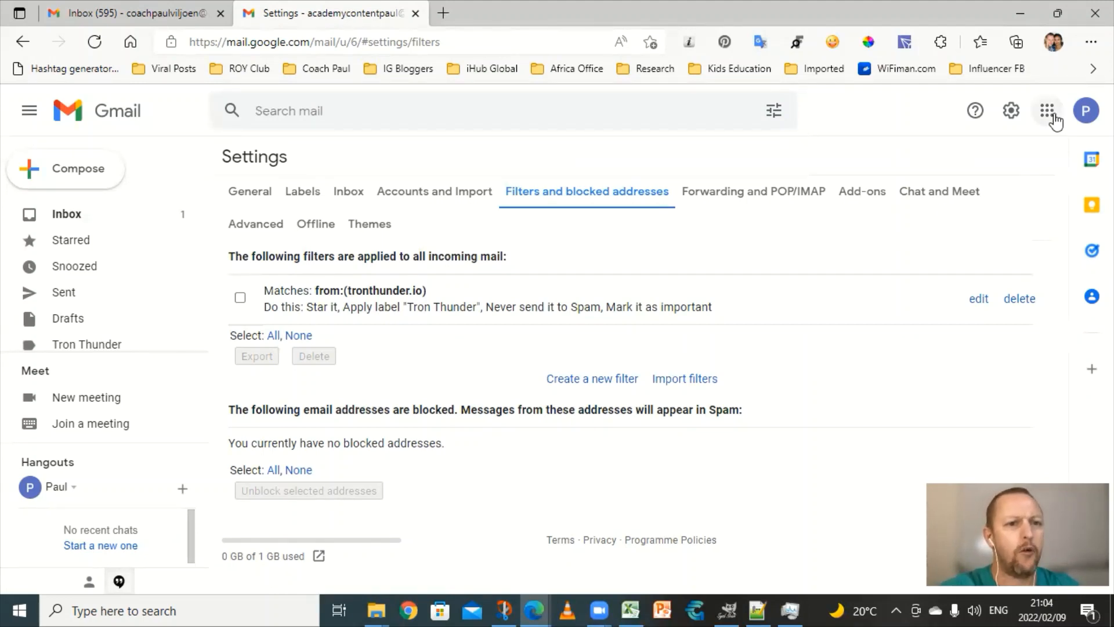
# Step: Copy the account's e-mail address and start a new blank Notepad++ document
pyautogui.click(1086, 111)
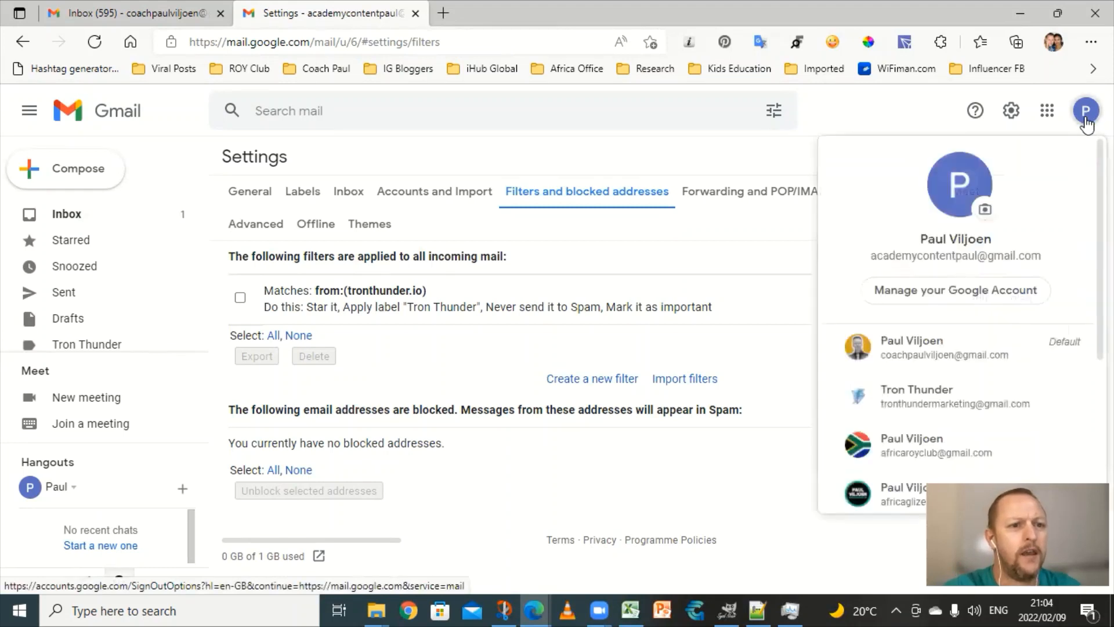
pyautogui.moveTo(874, 255); pyautogui.dragTo(1044, 258)
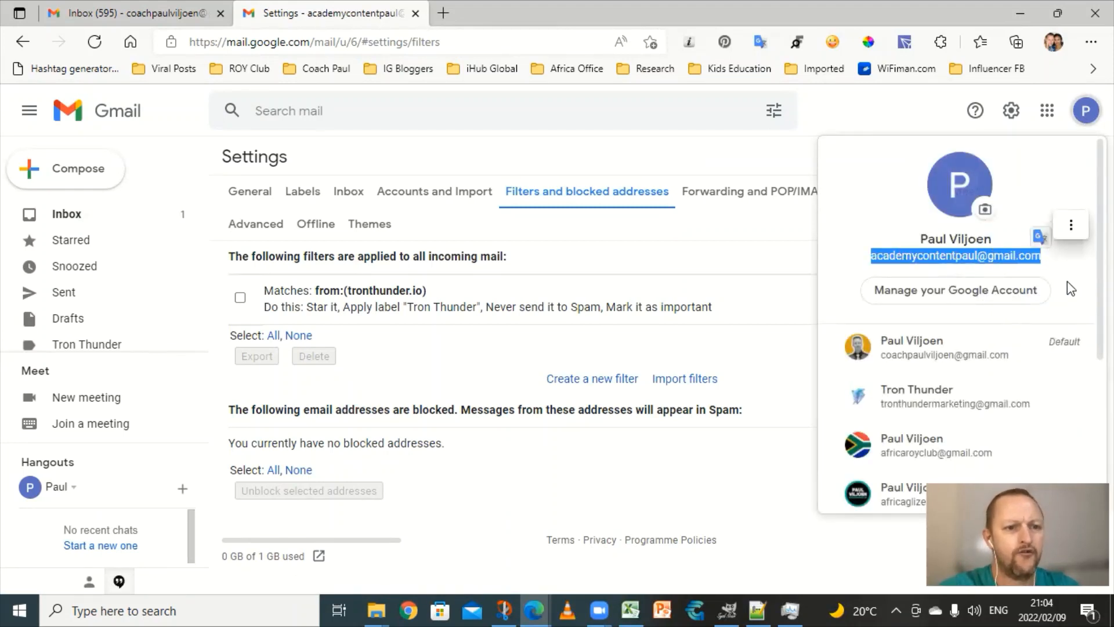
pyautogui.hotkey('ctrl', 'c')
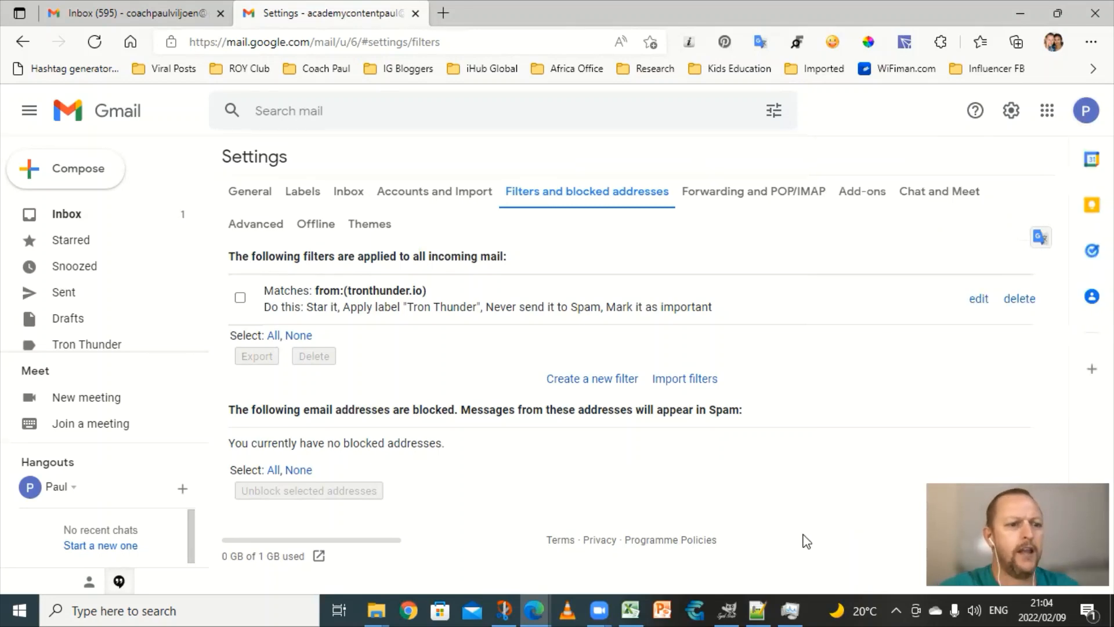
pyautogui.click(764, 606)
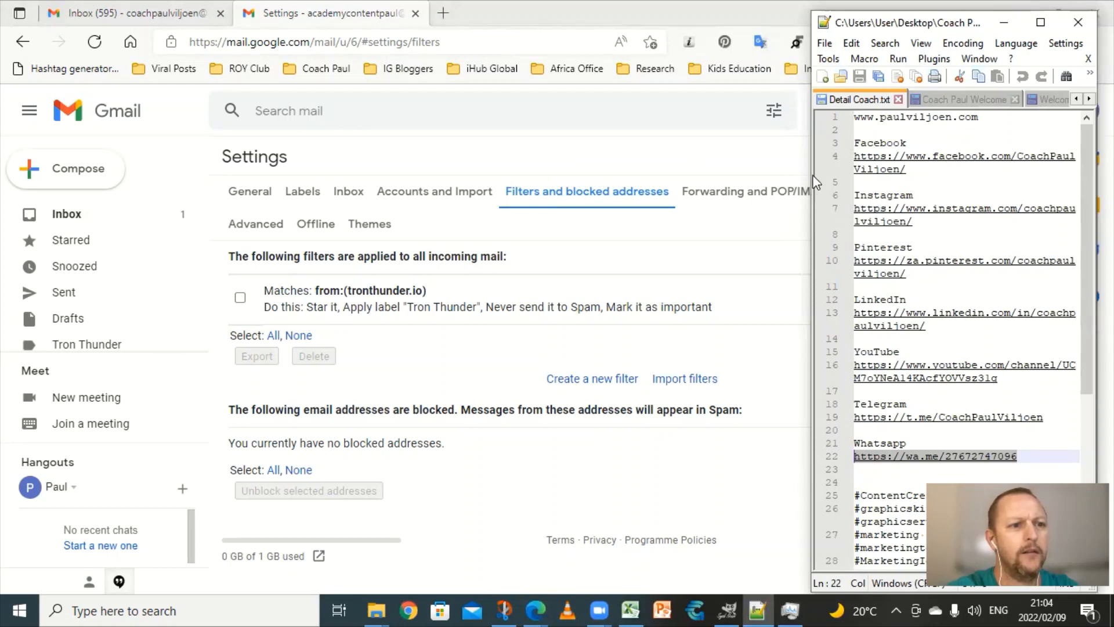
pyautogui.moveTo(807, 184); pyautogui.dragTo(461, 139)
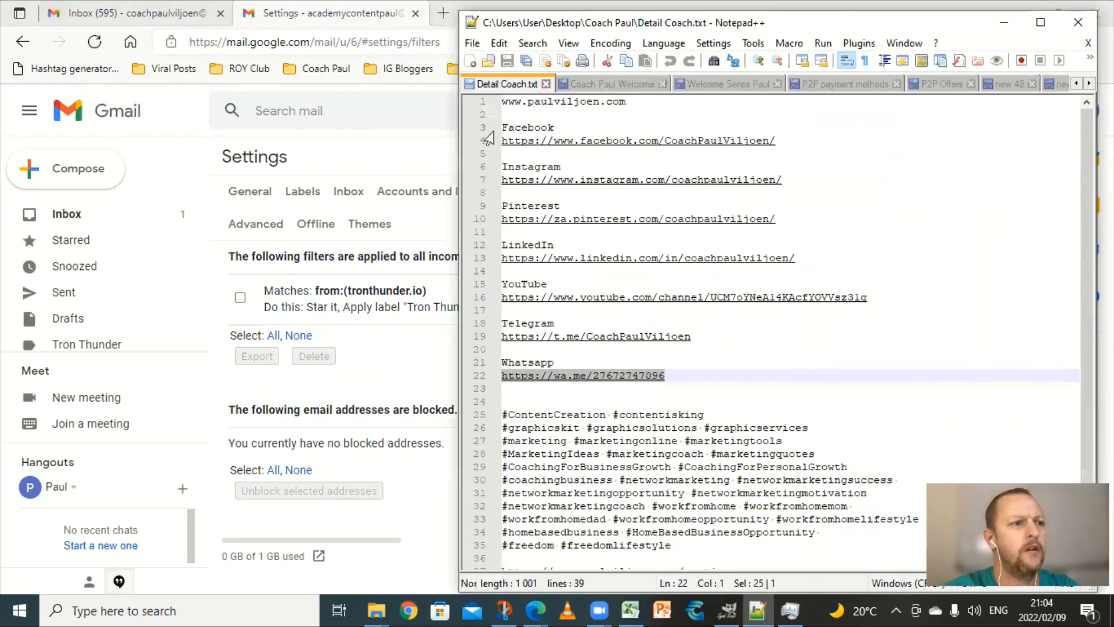
pyautogui.click(469, 61)
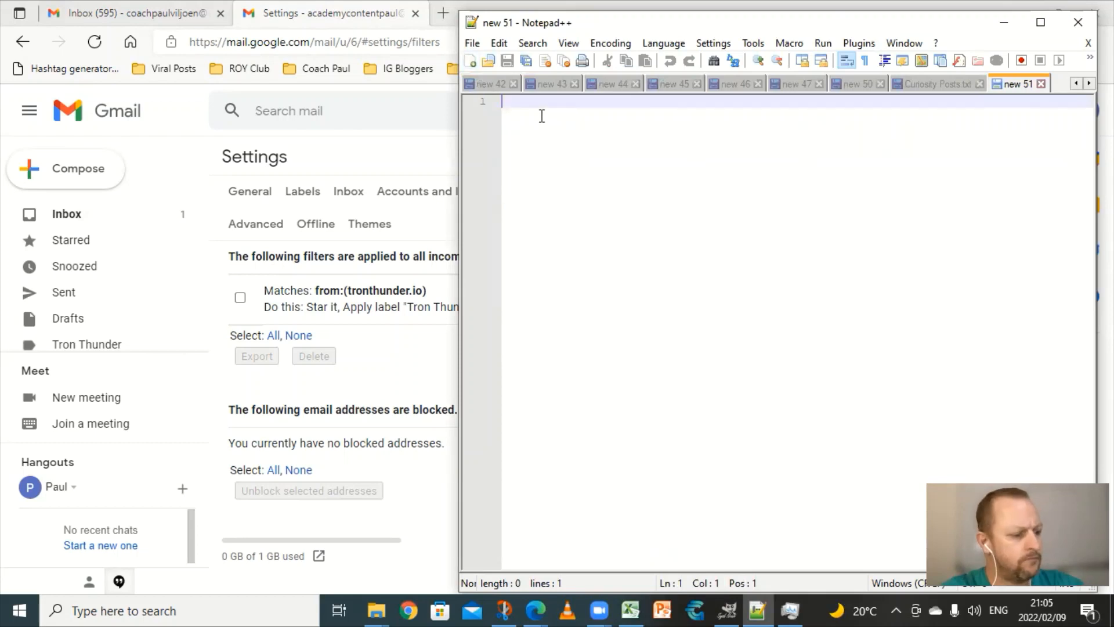
pyautogui.click(394, 152)
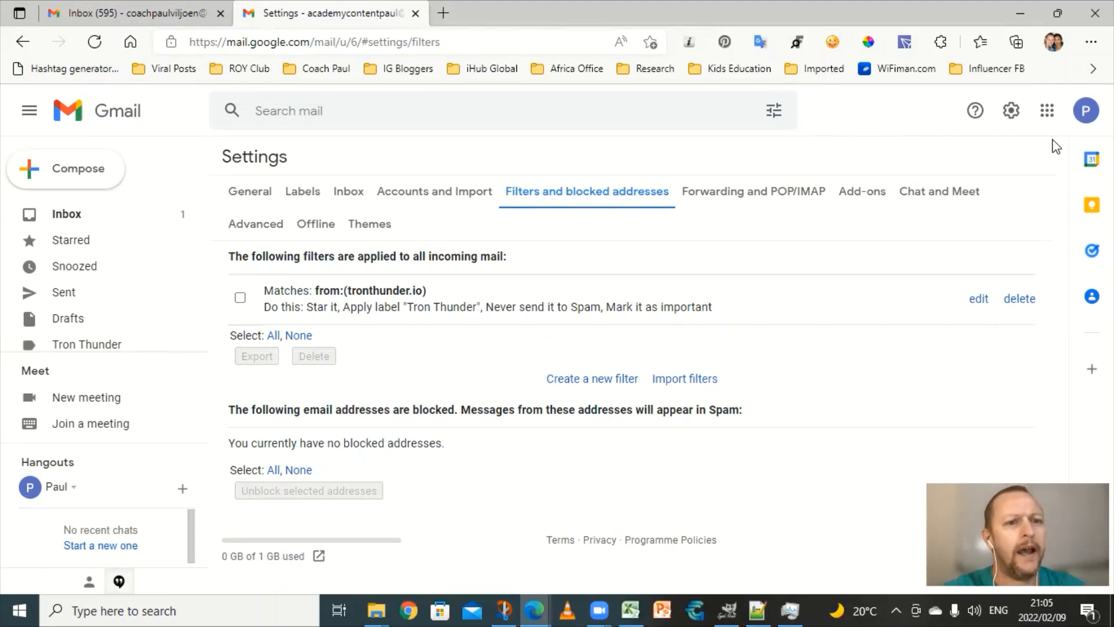
# Step: Select the account's e-mail address again in the account details panel
pyautogui.click(1085, 111)
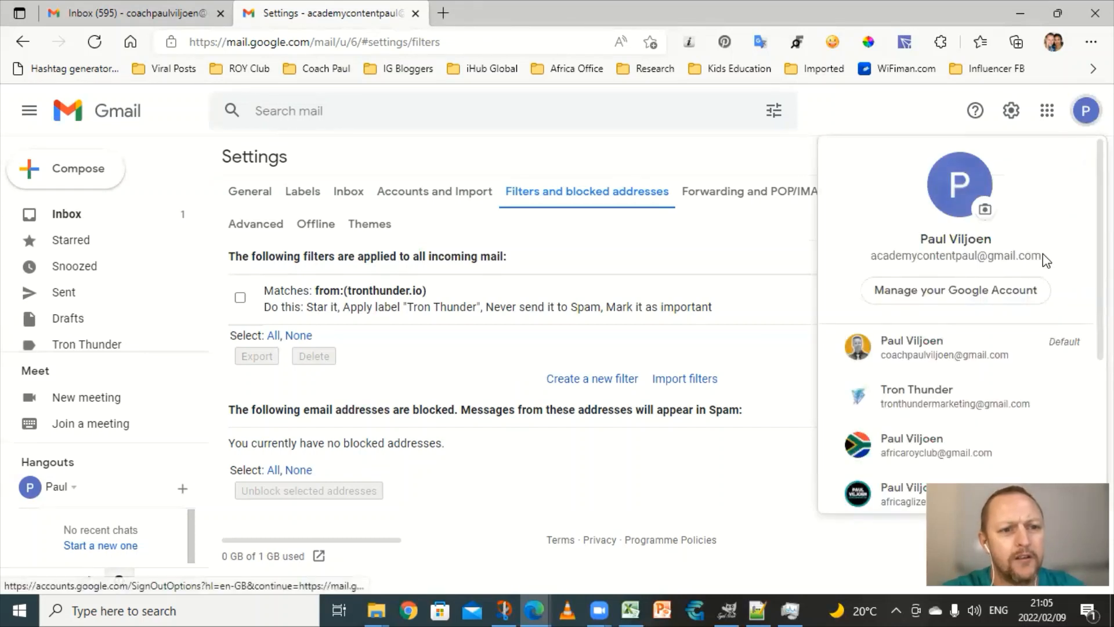
pyautogui.moveTo(1042, 261); pyautogui.dragTo(874, 262)
pyautogui.hotkey('ctrl', 'c')
pyautogui.press('Escape')
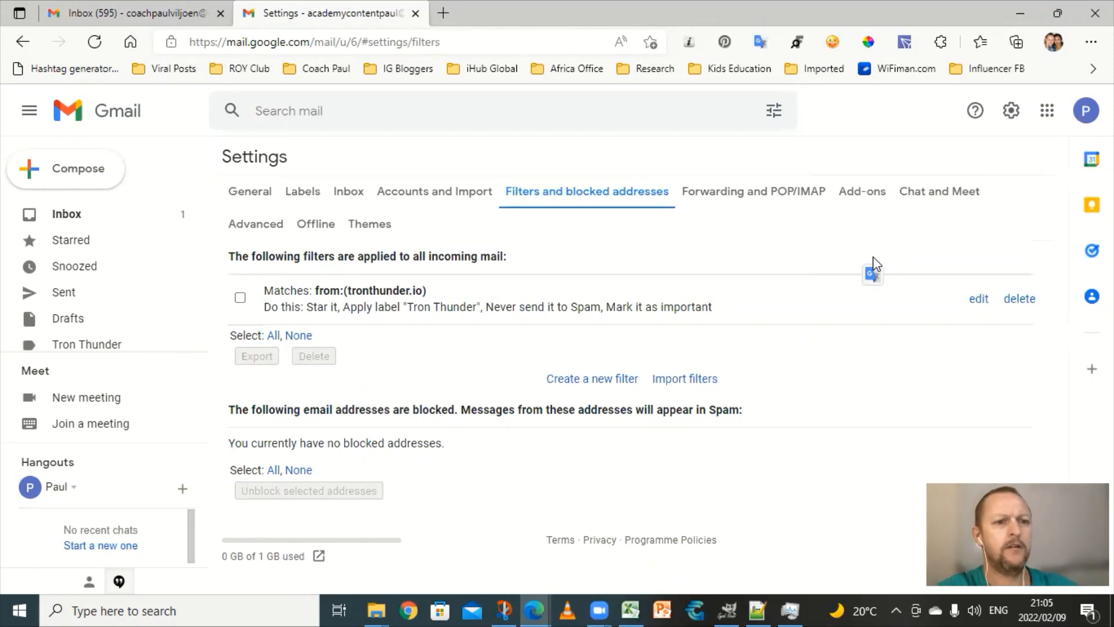
pyautogui.click(1081, 123)
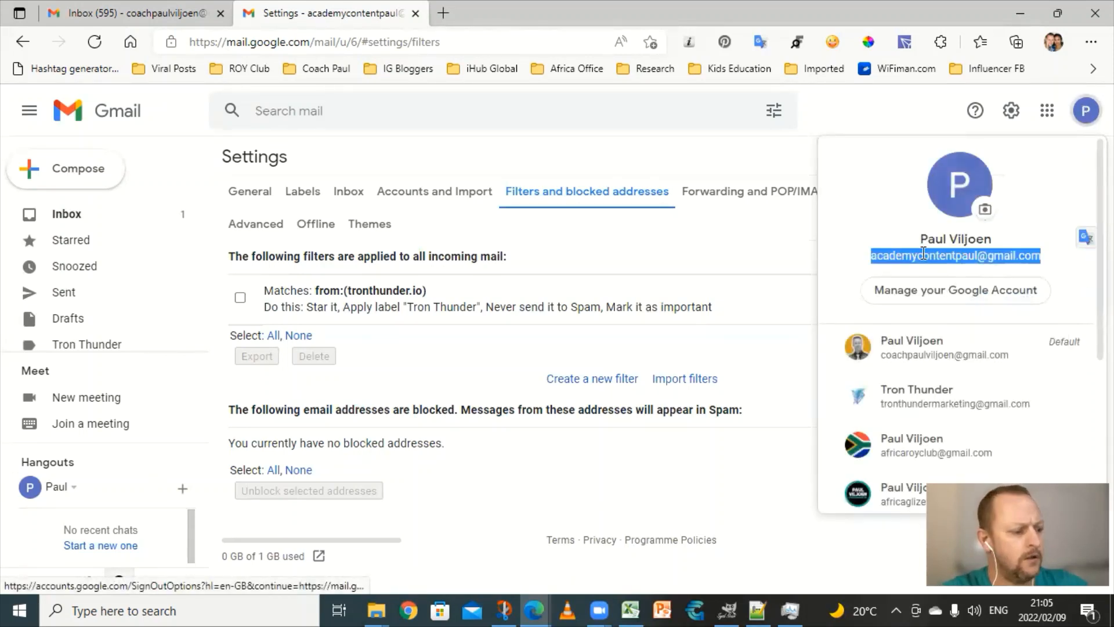
# Step: Paste the new account's e-mail address on line 1 of the blank Notepad++ document, then add empty lines
pyautogui.click(757, 610)
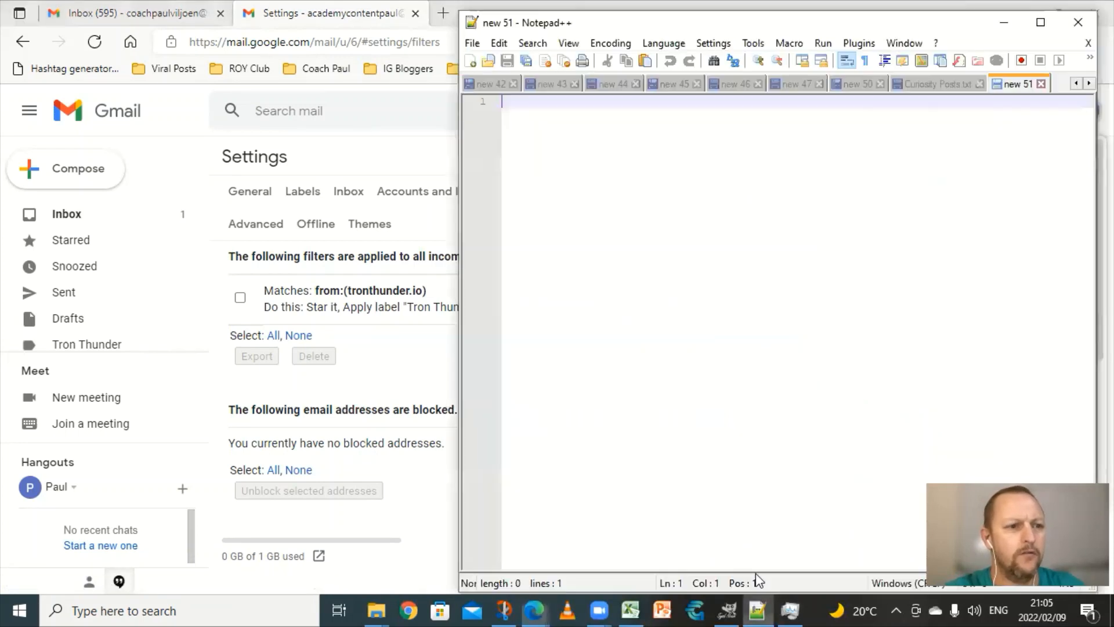
pyautogui.hotkey('ctrl', 'v')
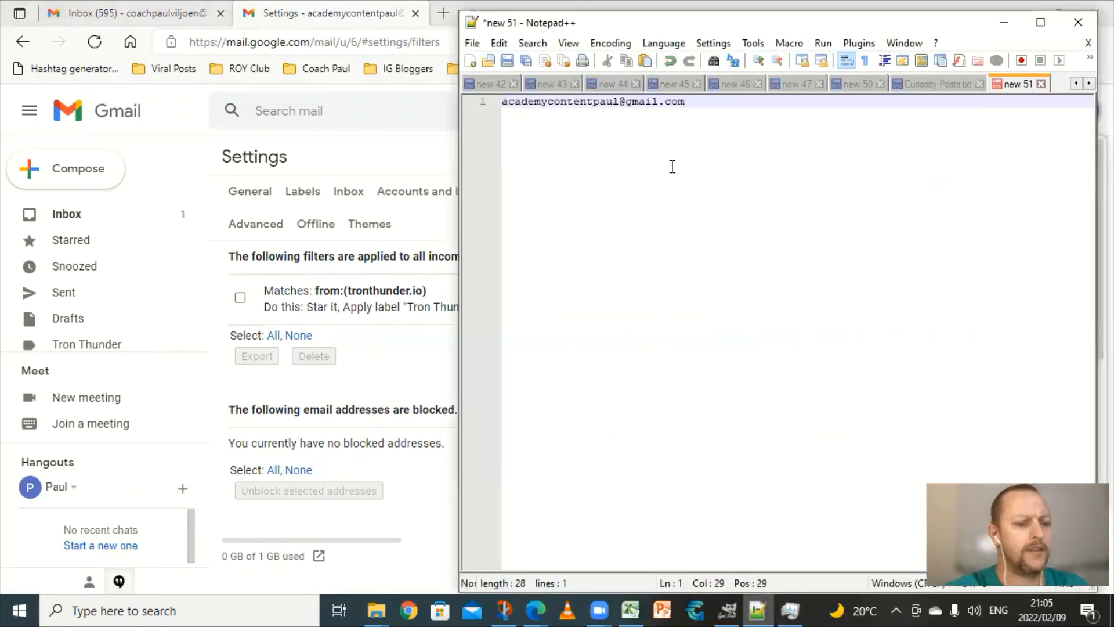
pyautogui.press('Return')
pyautogui.press('Return')
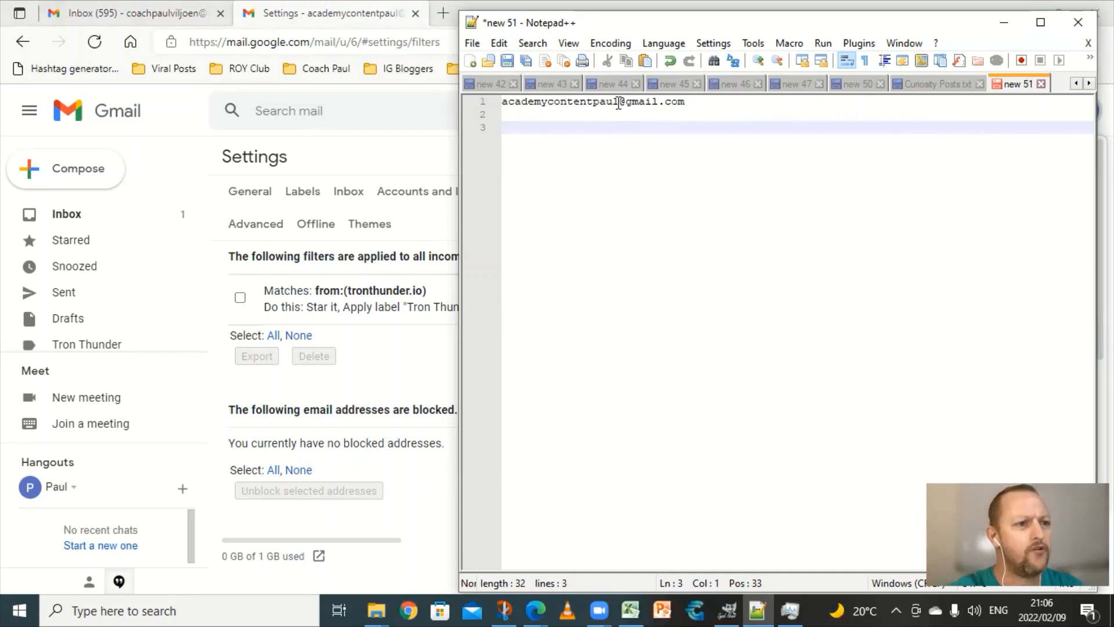
pyautogui.hotkey('ctrl', 'v')
pyautogui.click(617, 127)
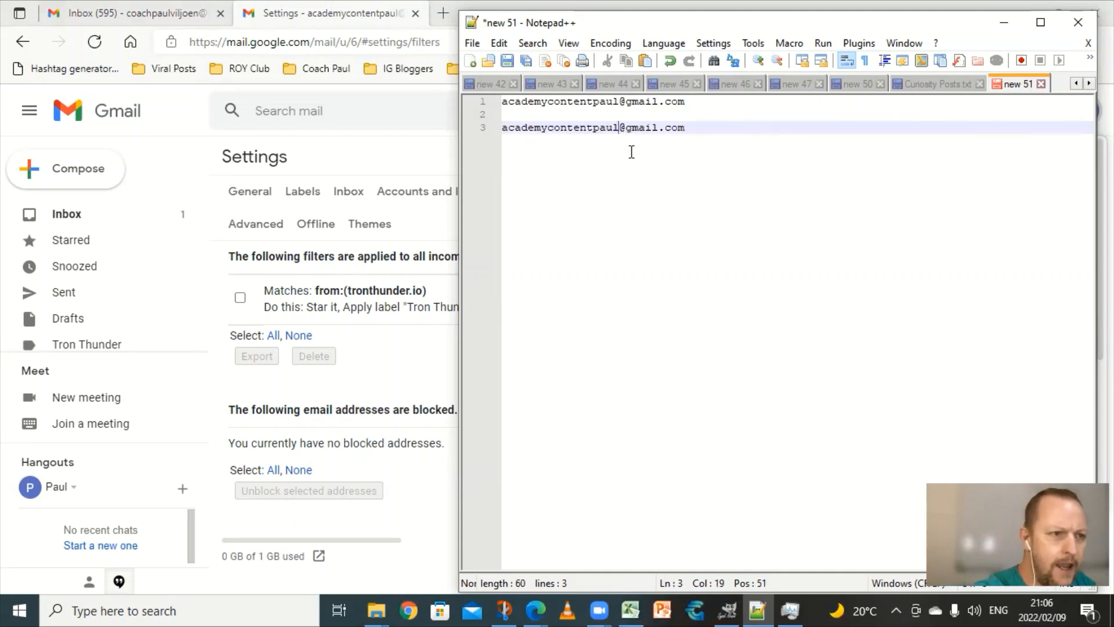
pyautogui.write('+')
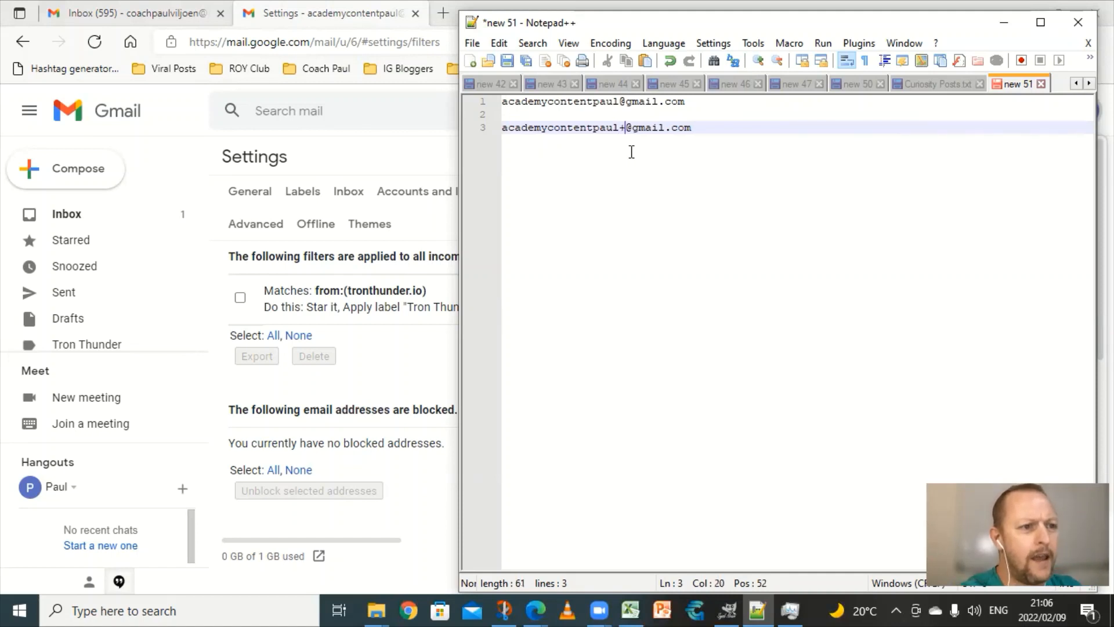
pyautogui.write('Dad')
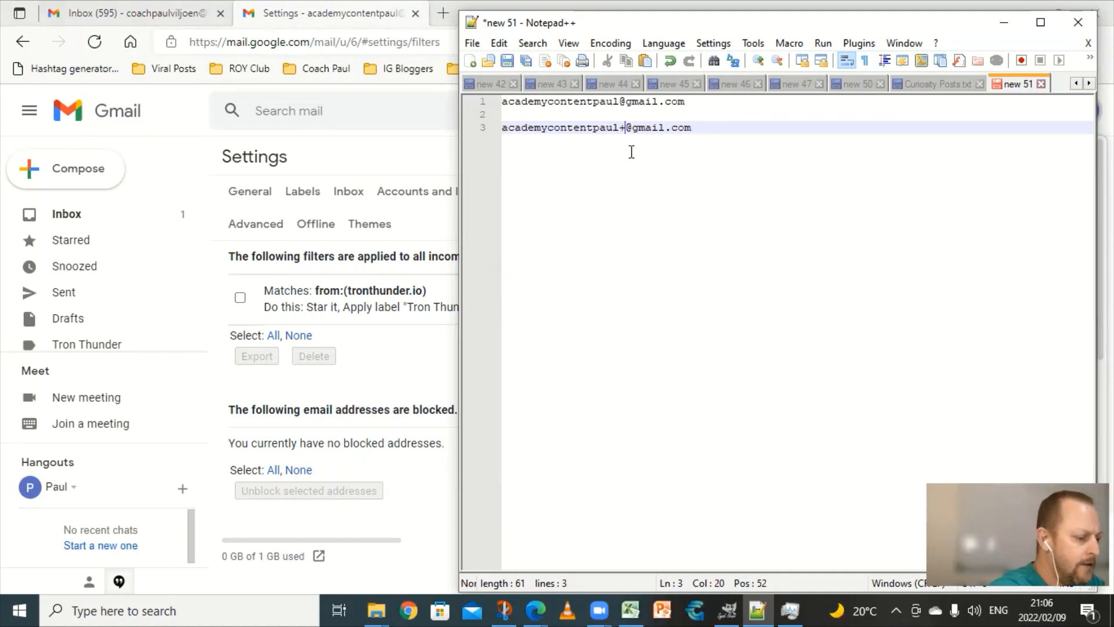
pyautogui.press('BackSpace')
pyautogui.press('BackSpace')
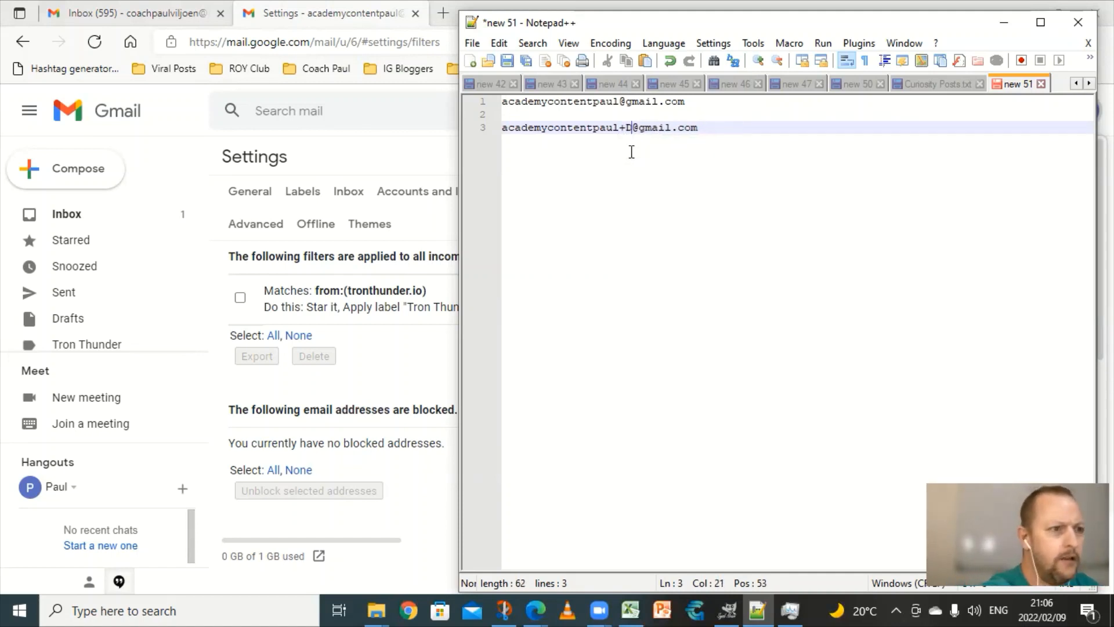
pyautogui.press('BackSpace')
pyautogui.write('dad')
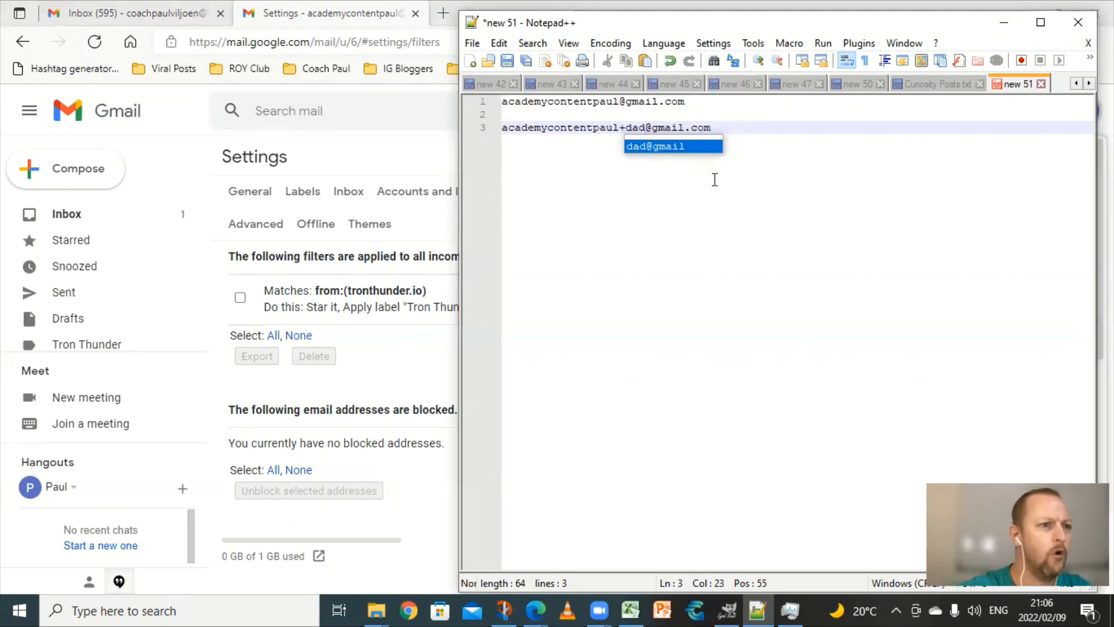
pyautogui.press('BackSpace')
pyautogui.press('BackSpace')
pyautogui.press('BackSpace')
pyautogui.write('mcm')
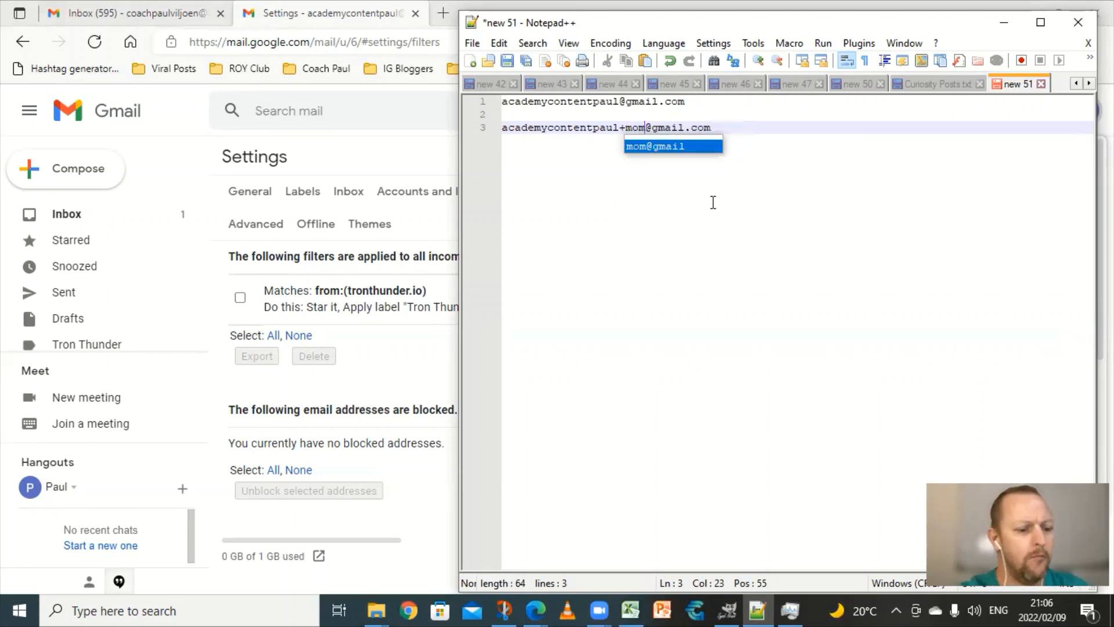
pyautogui.press('BackSpace')
pyautogui.press('BackSpace')
pyautogui.press('BackSpace')
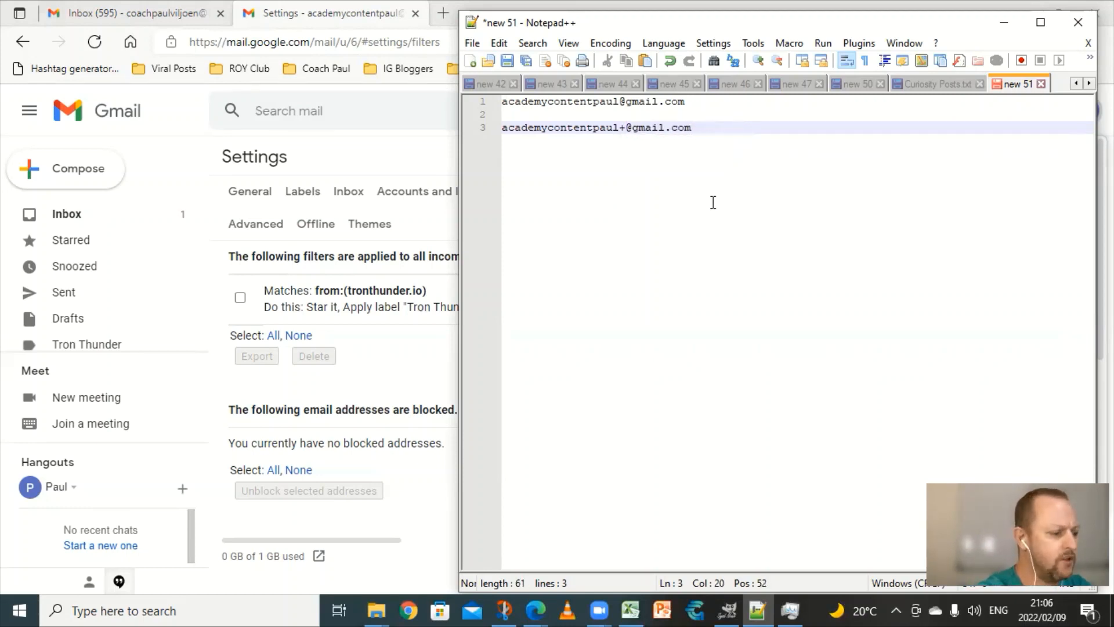
pyautogui.write('1')
pyautogui.press('BackSpace')
pyautogui.write('2')
pyautogui.press('BackSpace')
pyautogui.write('3')
pyautogui.press('BackSpace')
pyautogui.press('BackSpace')
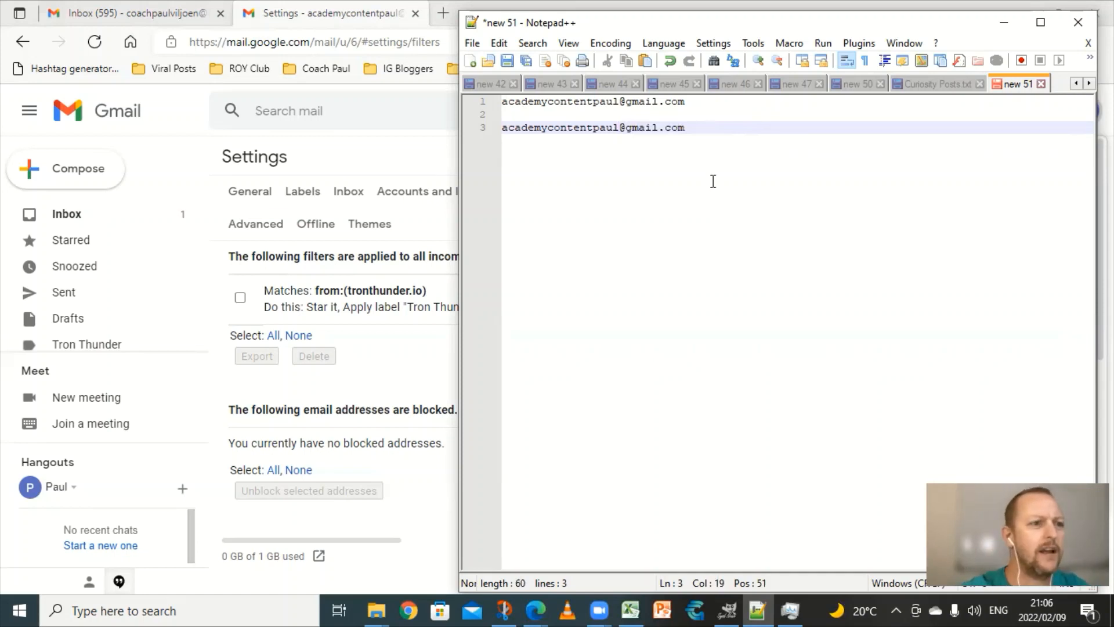
pyautogui.moveTo(692, 129); pyautogui.dragTo(616, 128)
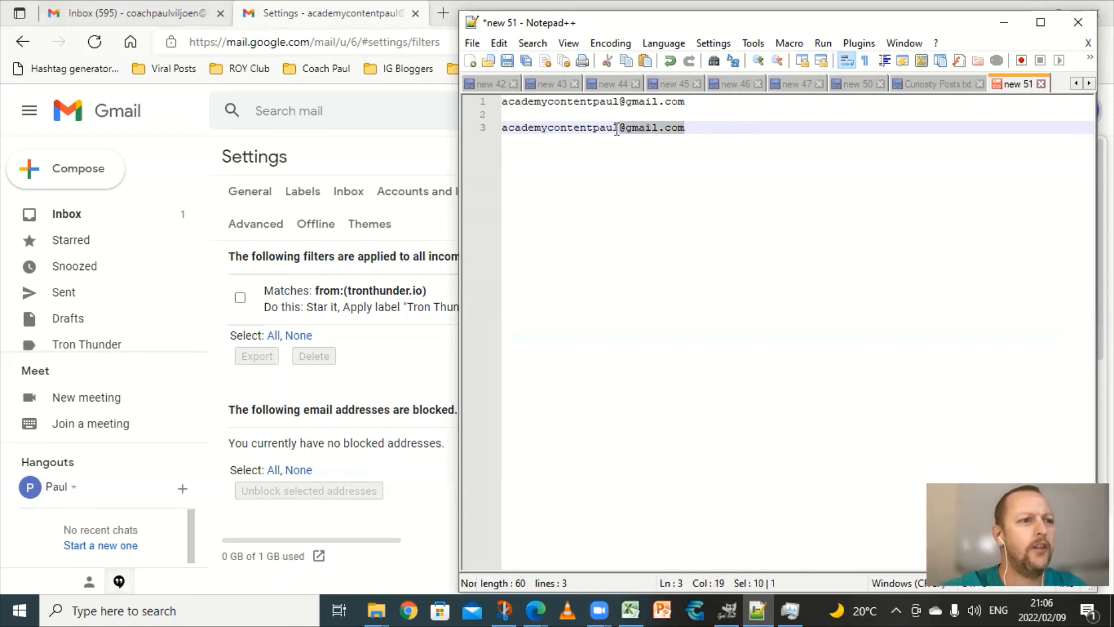
pyautogui.tripleClick(505, 132)
pyautogui.press('Delete')
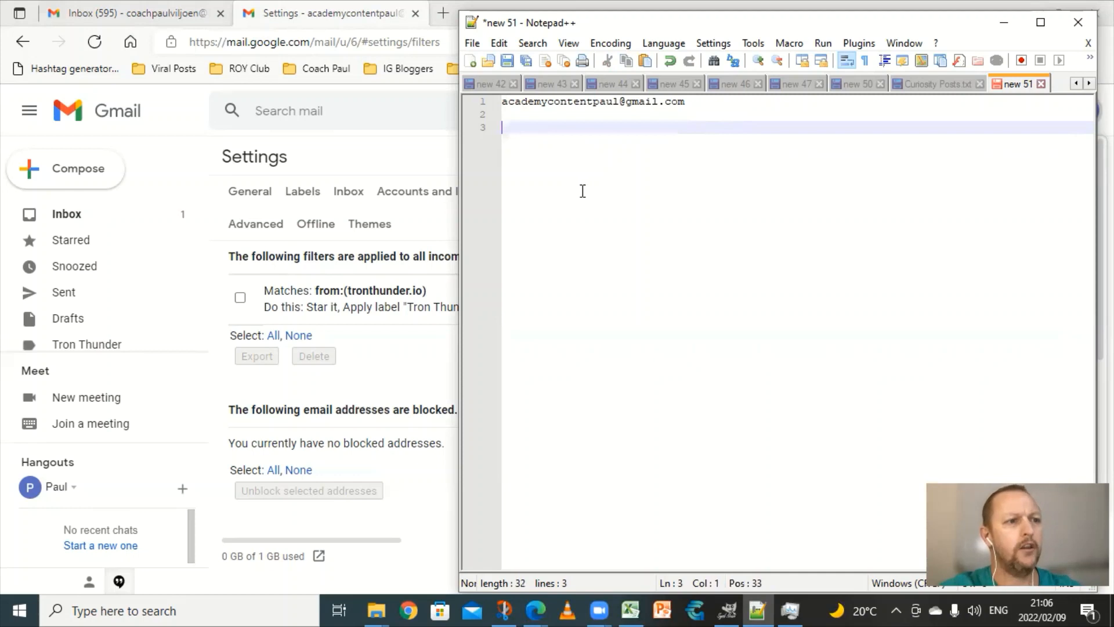